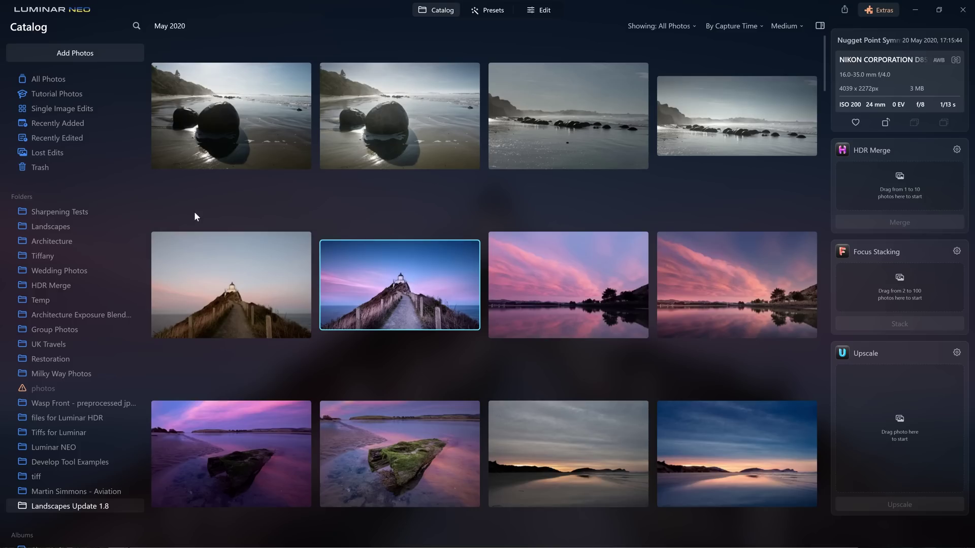
Check for updates, confirming 1.8.0 (11261) is newest, and bring up the Showing filter options.
click(56, 12)
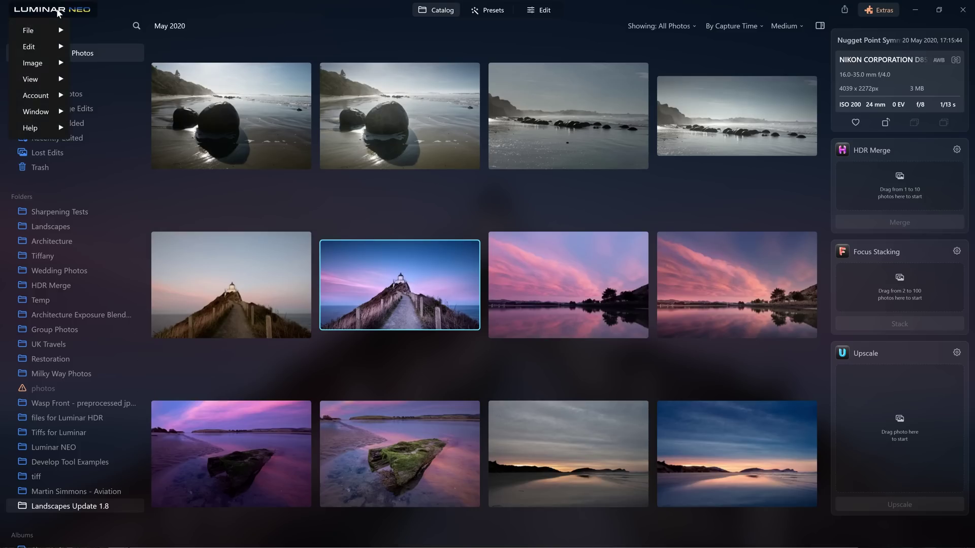
mouse_move(41, 126)
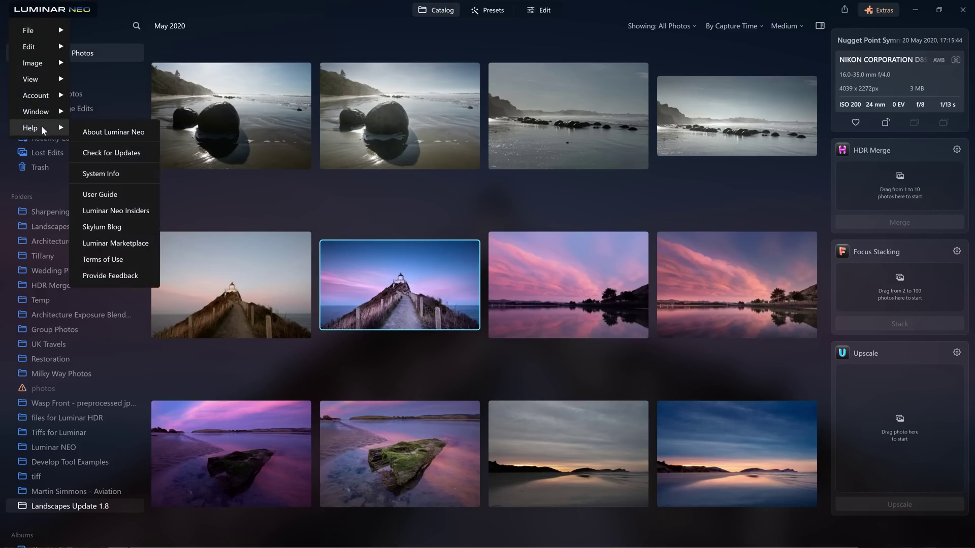
click(119, 150)
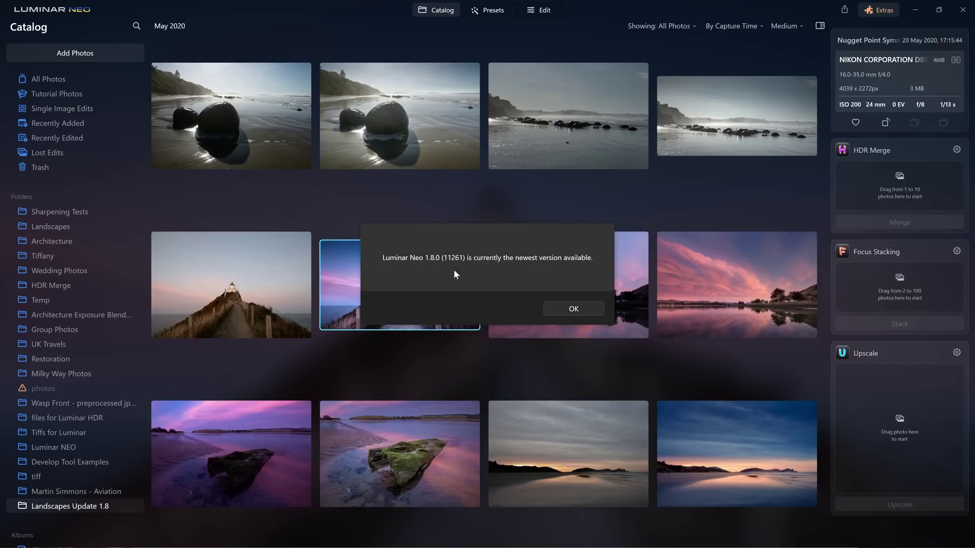
click(570, 307)
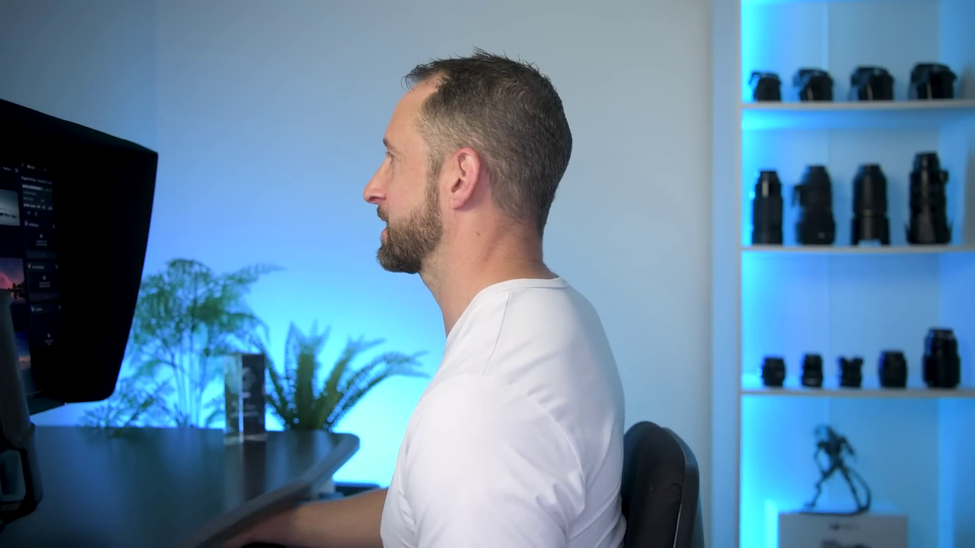
click(669, 26)
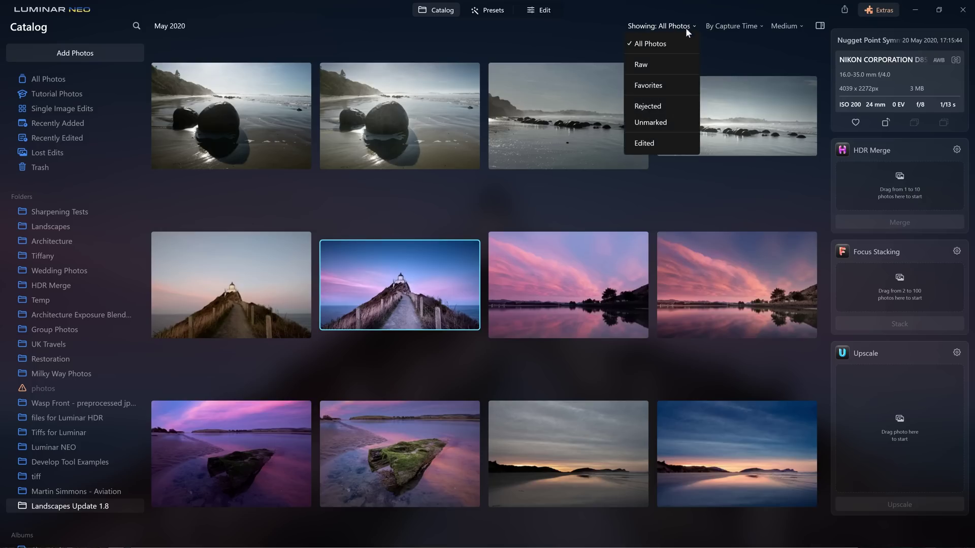
Filter the catalog to Raw photos, browse the grid, then show all photos again.
click(656, 64)
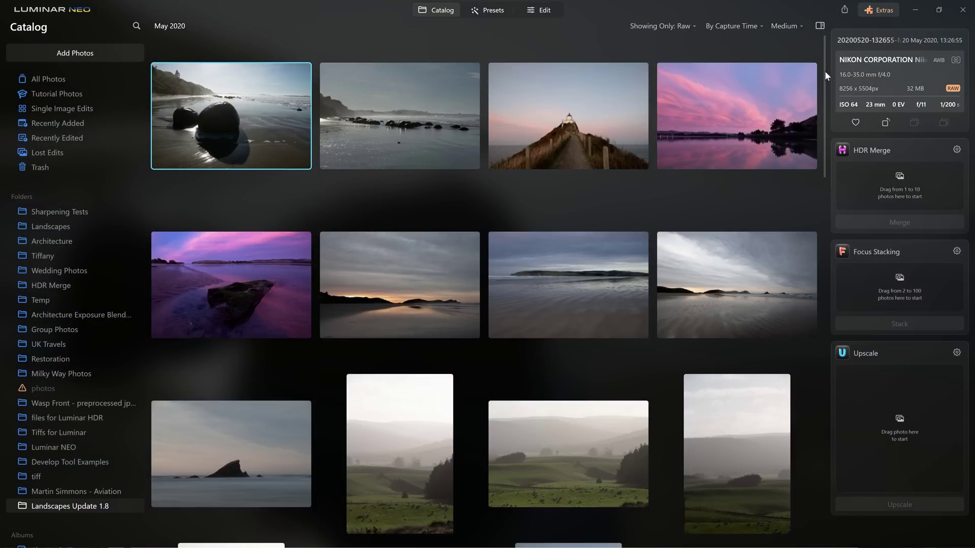
drag(825, 71, 804, 350)
scroll(542, 152, down, 1)
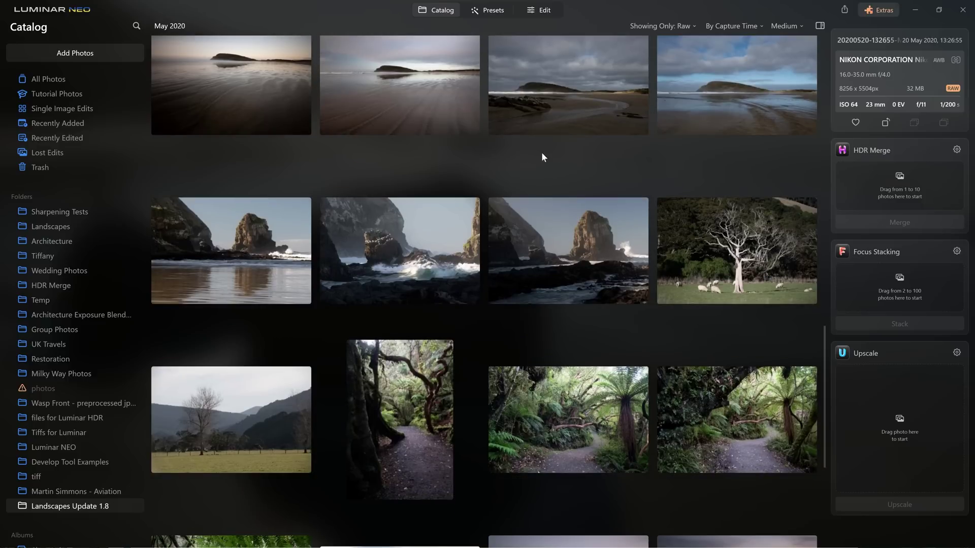
scroll(699, 254, up, 3)
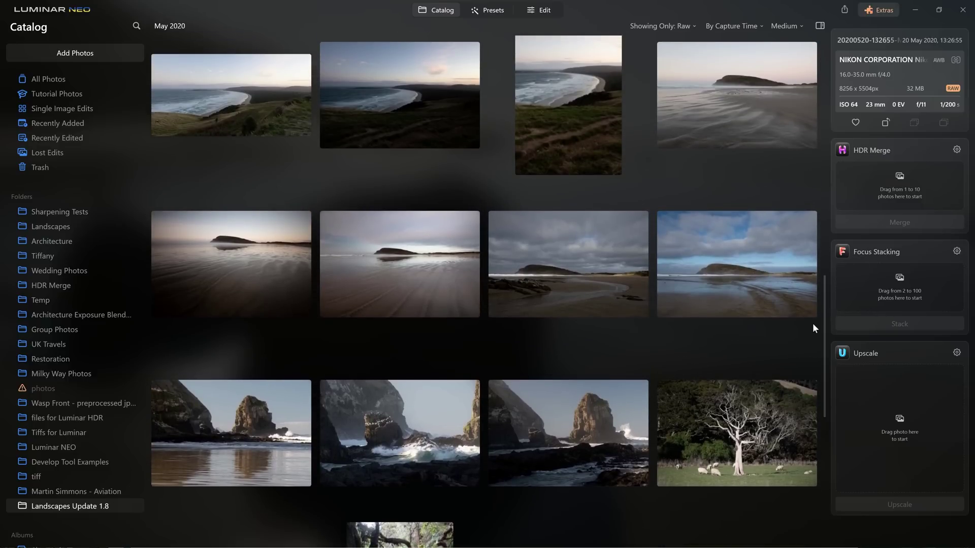
drag(824, 336, 822, 44)
click(659, 26)
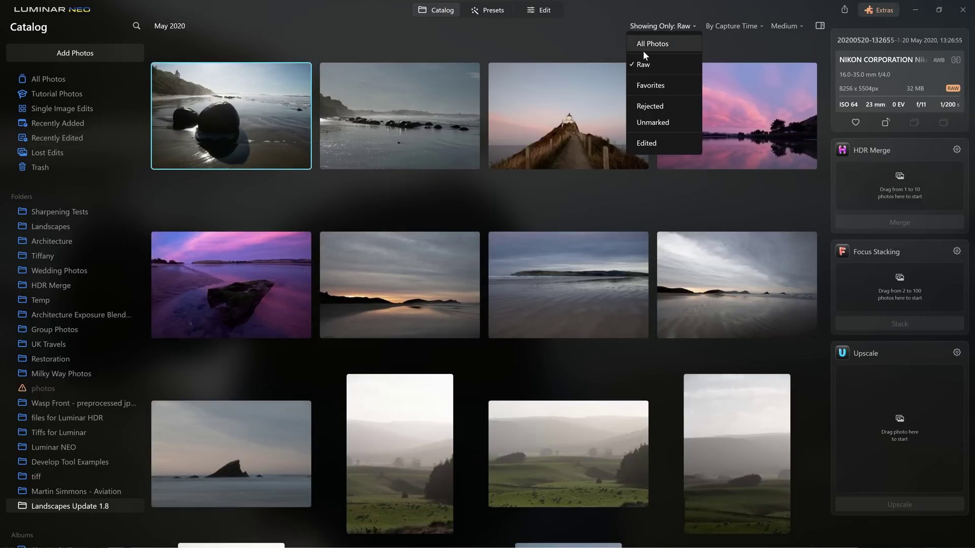
click(645, 45)
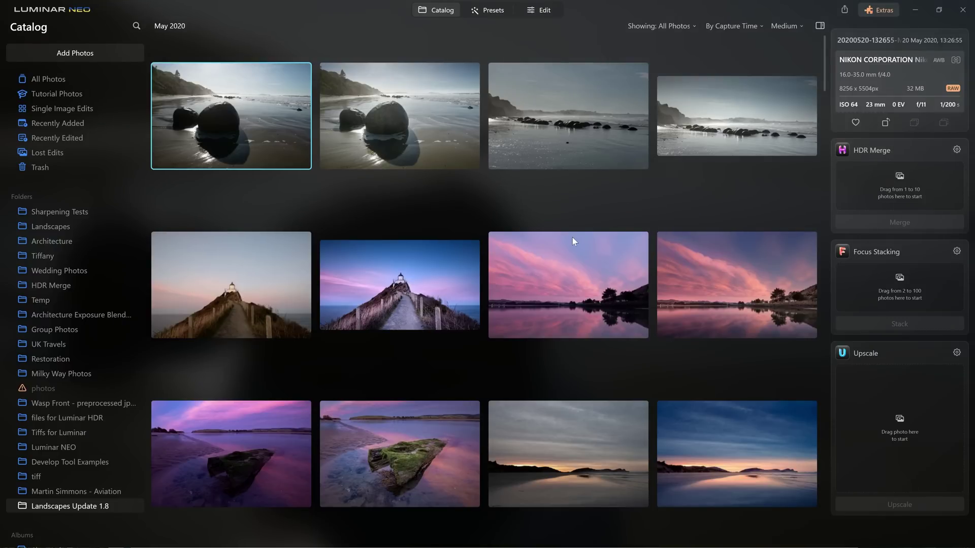
Select the lighthouse and sunset rock photos, then open the Moeraki boulders photo alone.
click(238, 269)
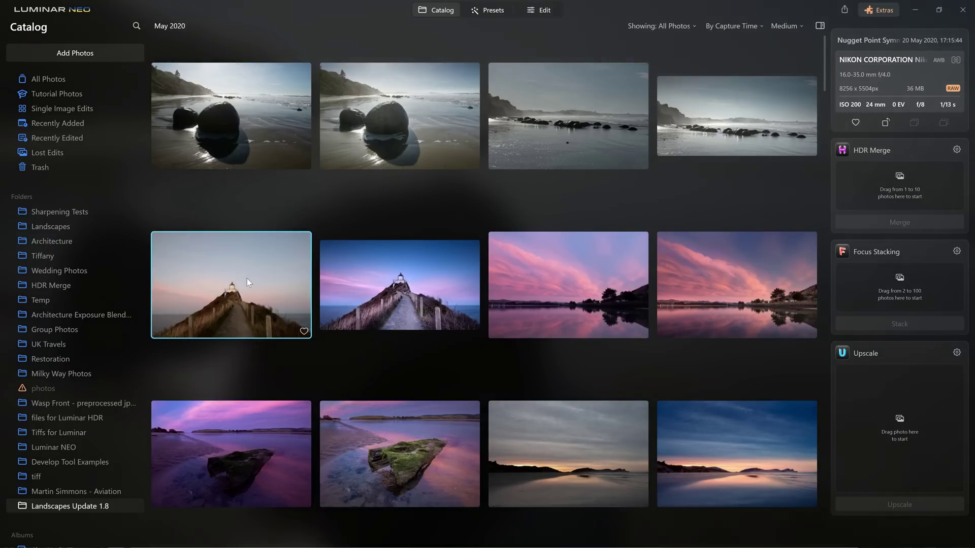
click(397, 286)
scroll(398, 283, down, 3)
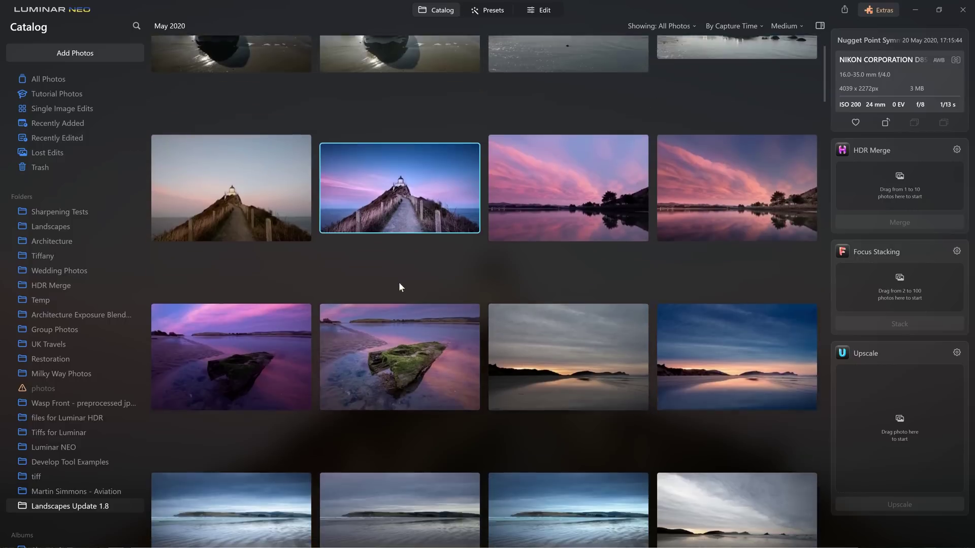
click(255, 333)
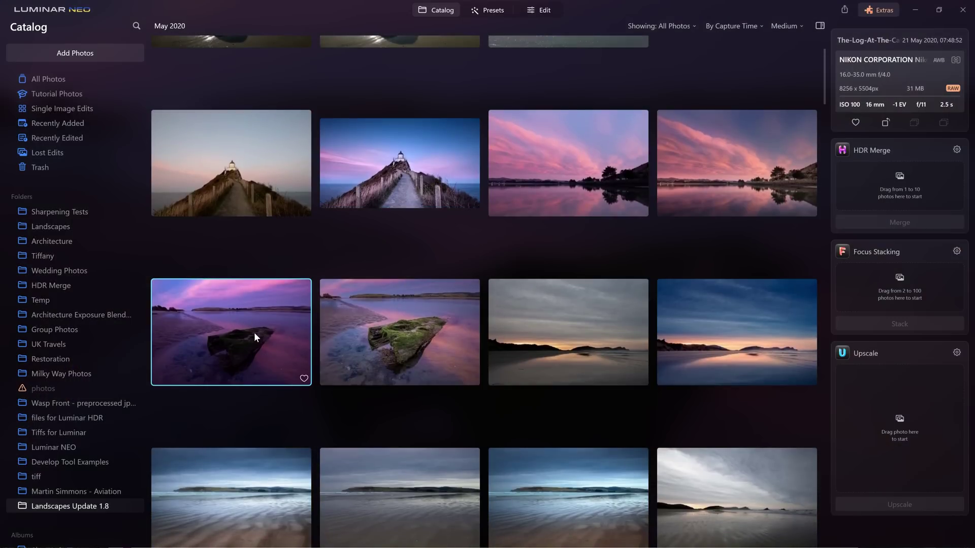
click(398, 350)
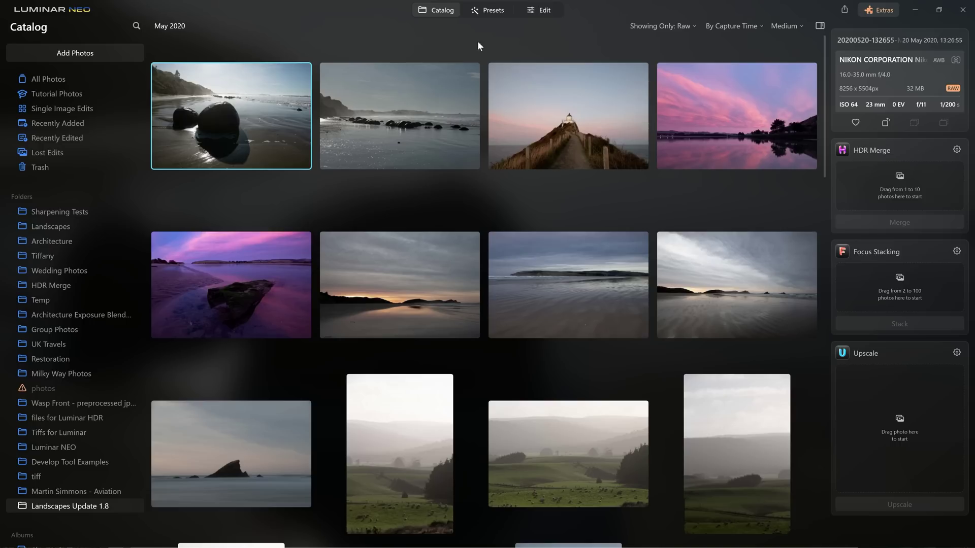
double_click(273, 100)
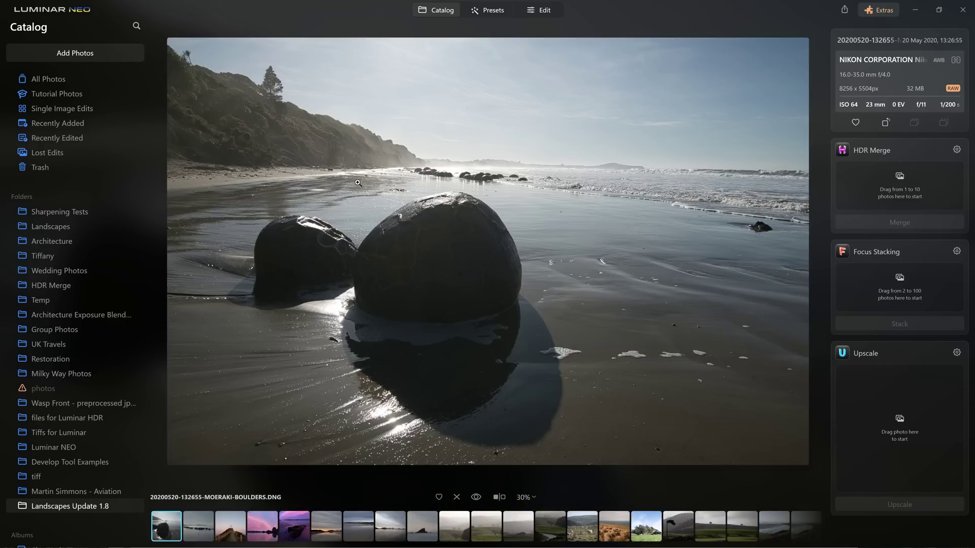
In the Scenery Collection presets, preview Clear & Sharp against Fast Fix.
click(487, 11)
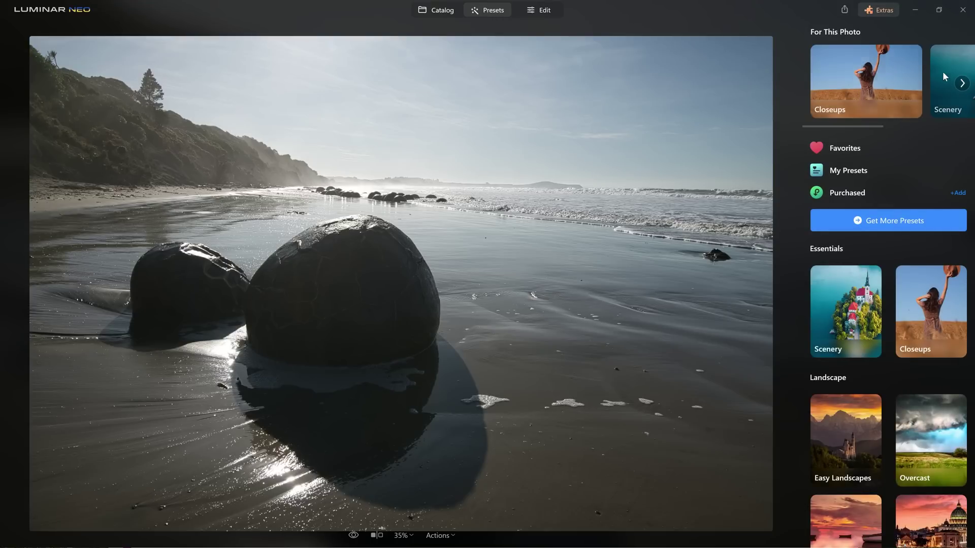
click(941, 71)
click(886, 161)
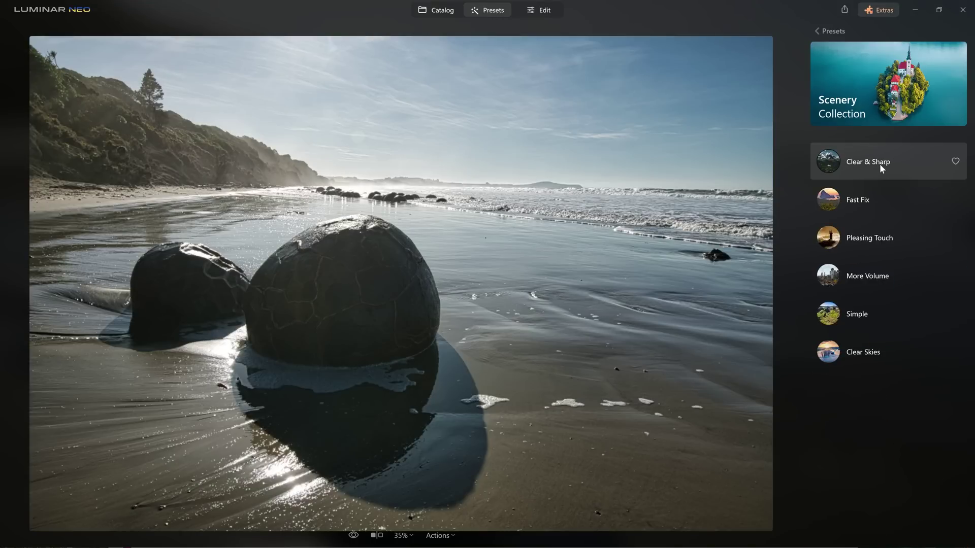
click(876, 191)
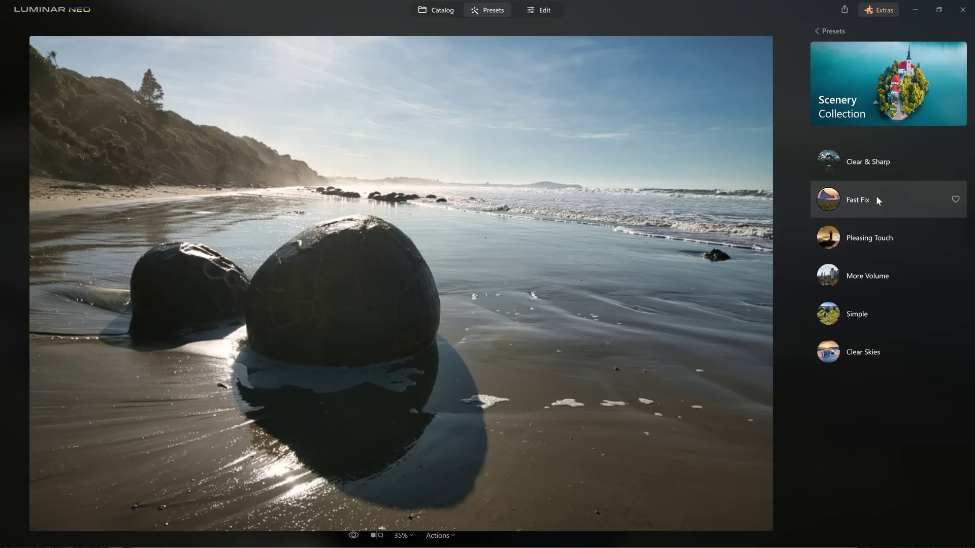
click(888, 167)
click(875, 197)
Preview Pleasing Touch, More Volume, Simple and Clear Skies, then apply Fast Fix.
click(865, 237)
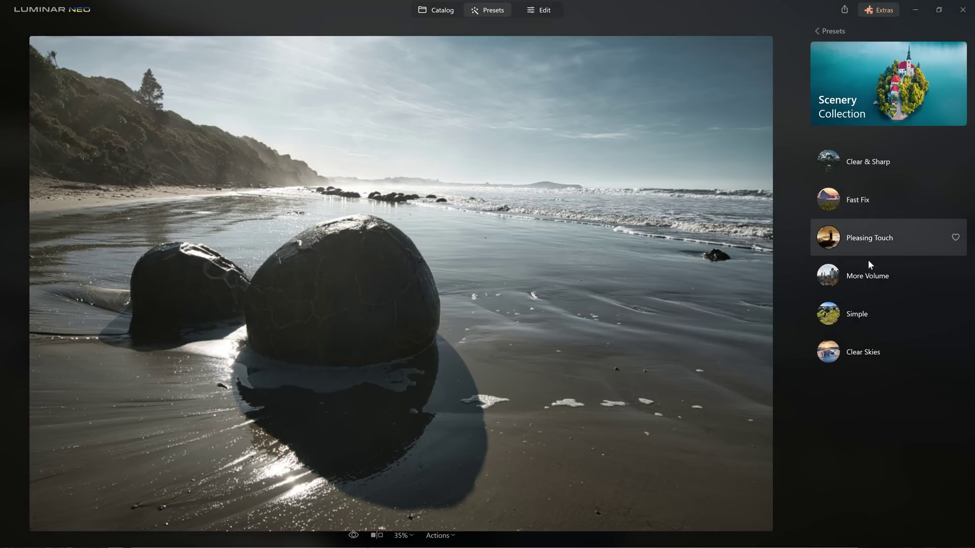
click(866, 273)
click(862, 310)
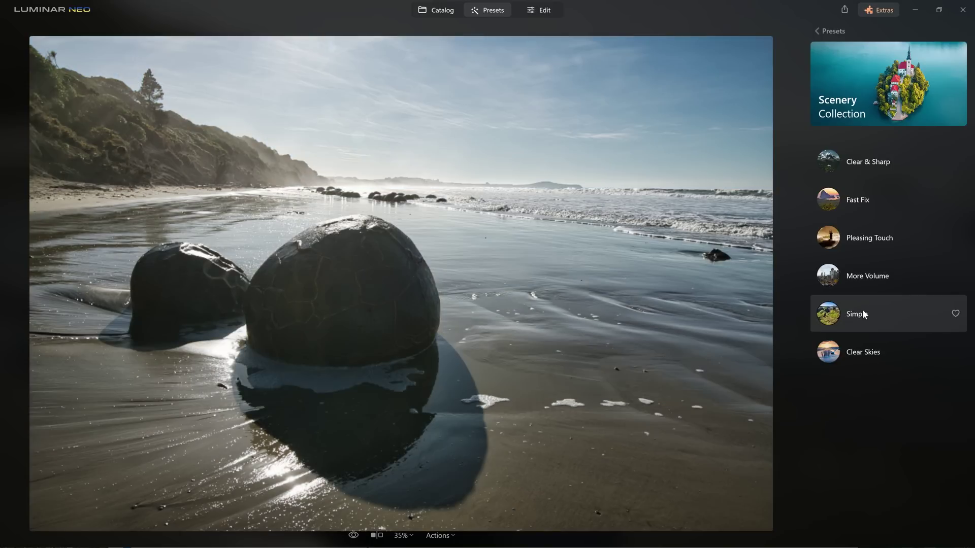
click(869, 343)
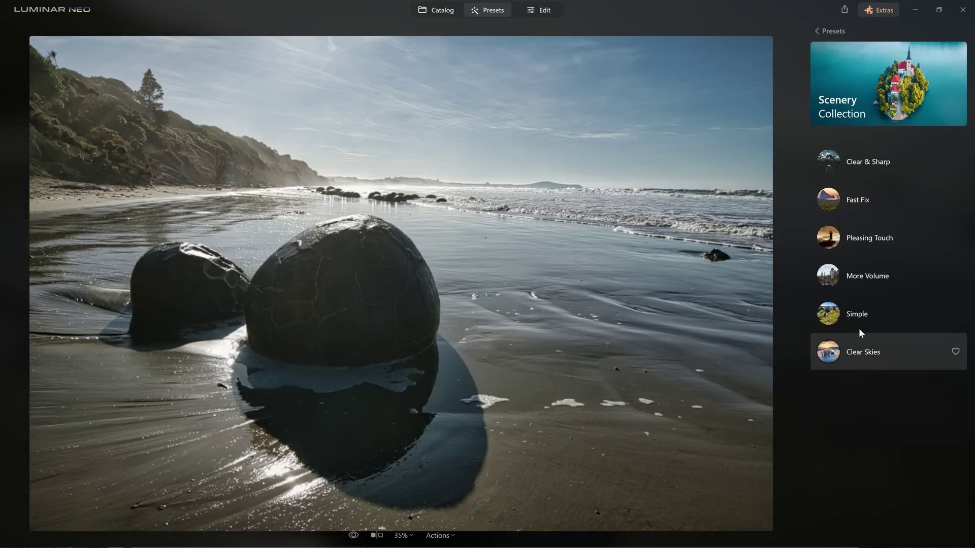
click(864, 164)
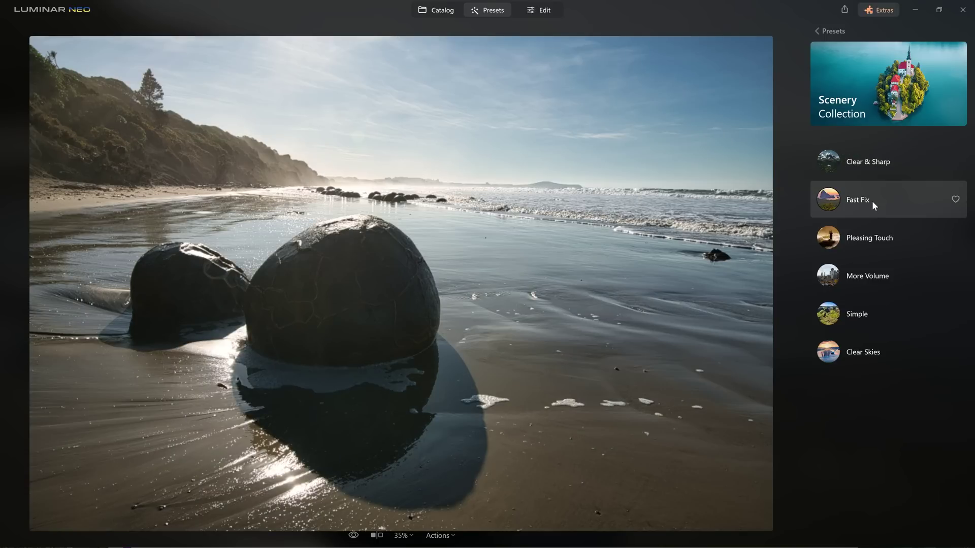
click(867, 200)
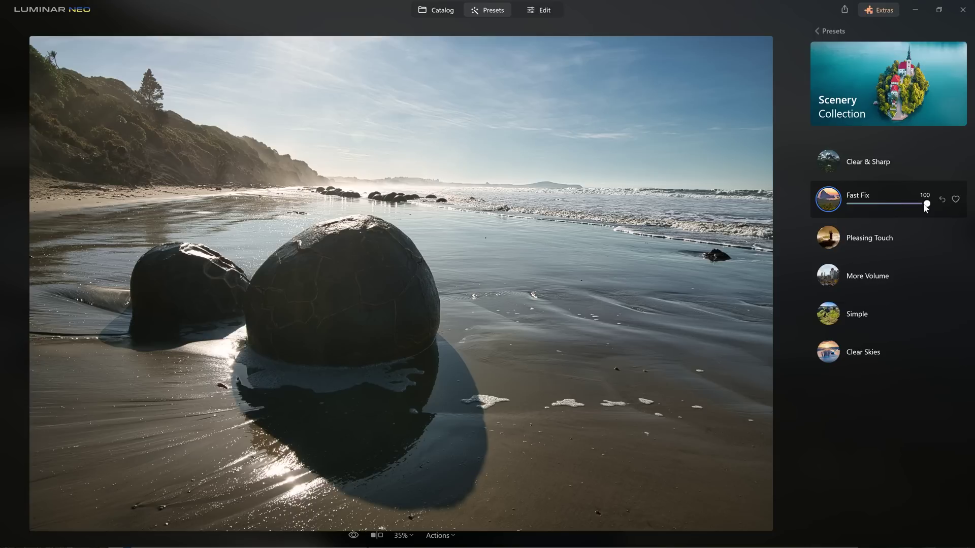
Adjust the Fast Fix amount slider up toward 100, then settle it at 50.
drag(927, 204, 920, 204)
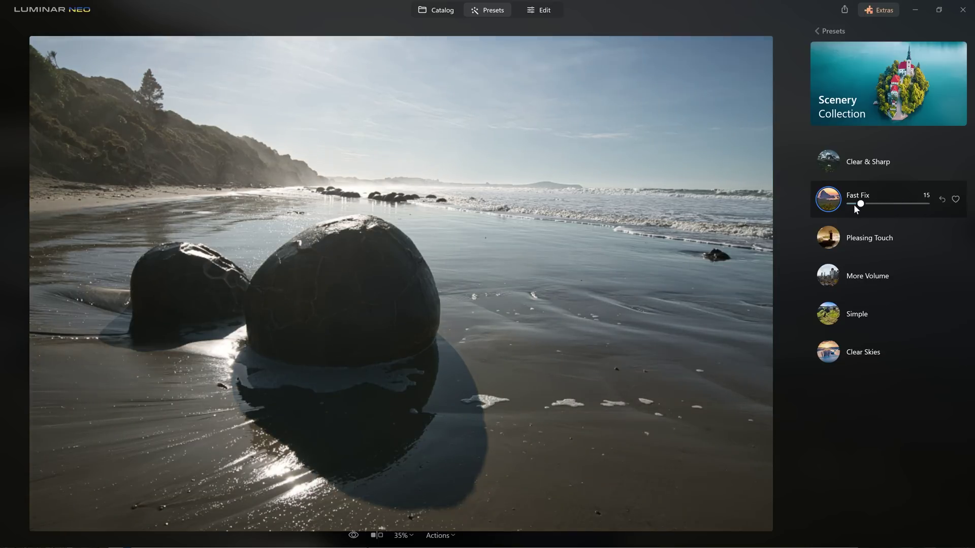
drag(851, 206, 907, 201)
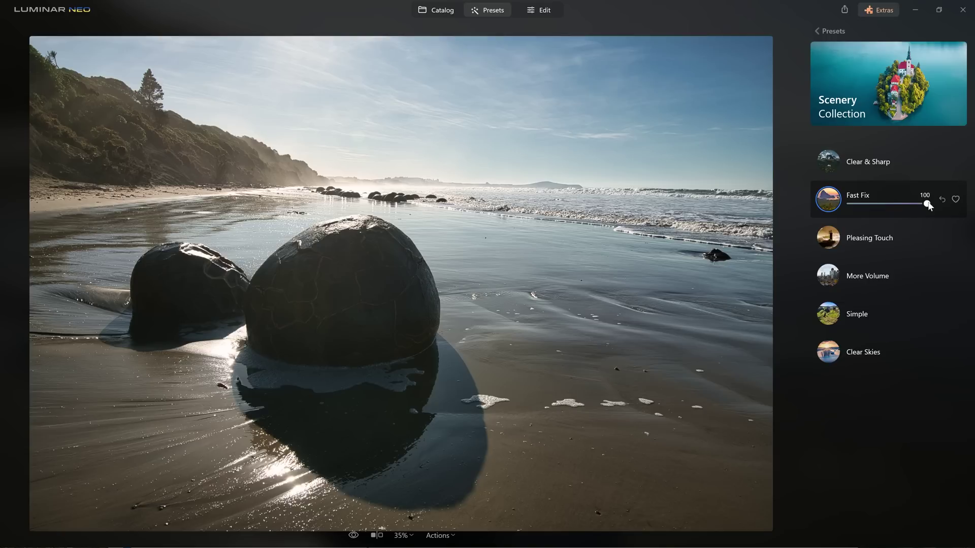
drag(929, 205, 889, 207)
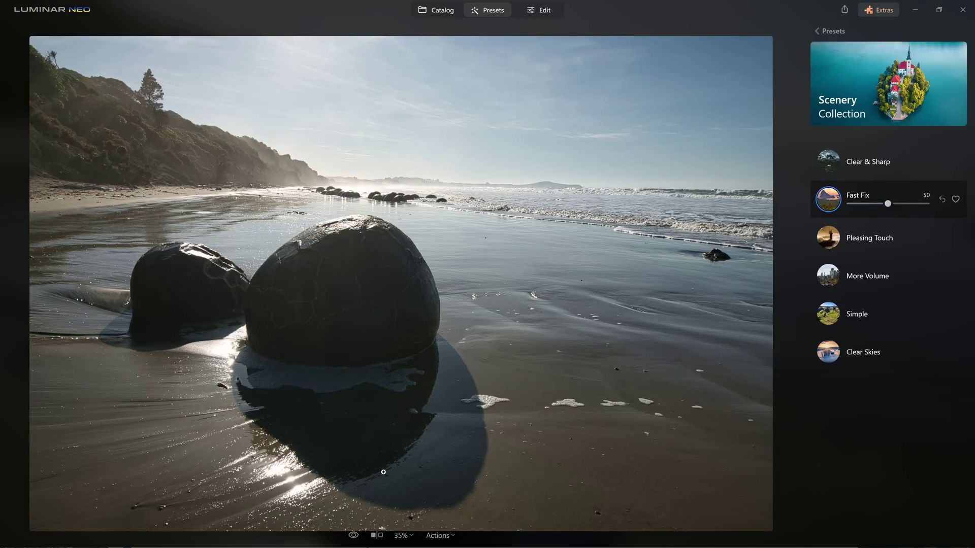
Compare Before/After with the split view while switching to Clear & Sharp at amount 45.
key(backslash)
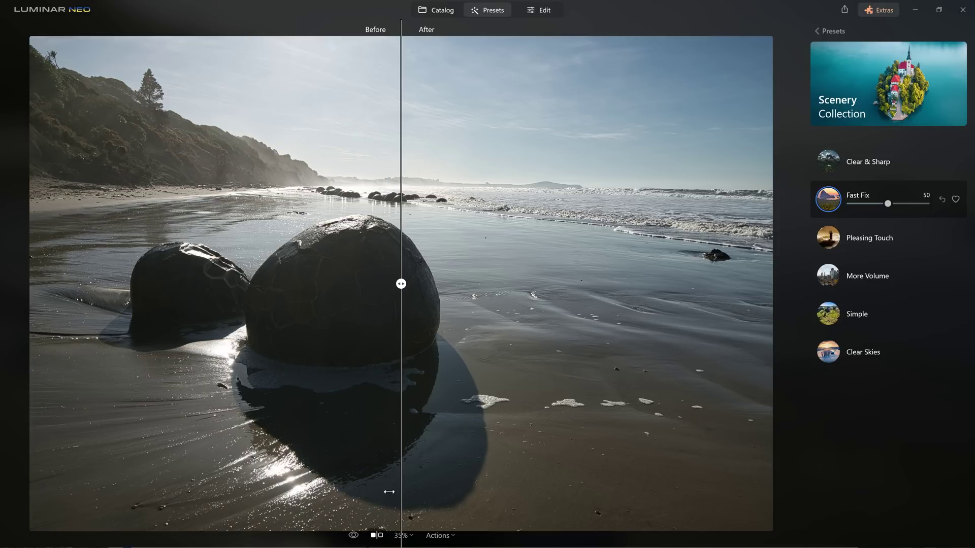
drag(401, 285, 301, 283)
click(867, 165)
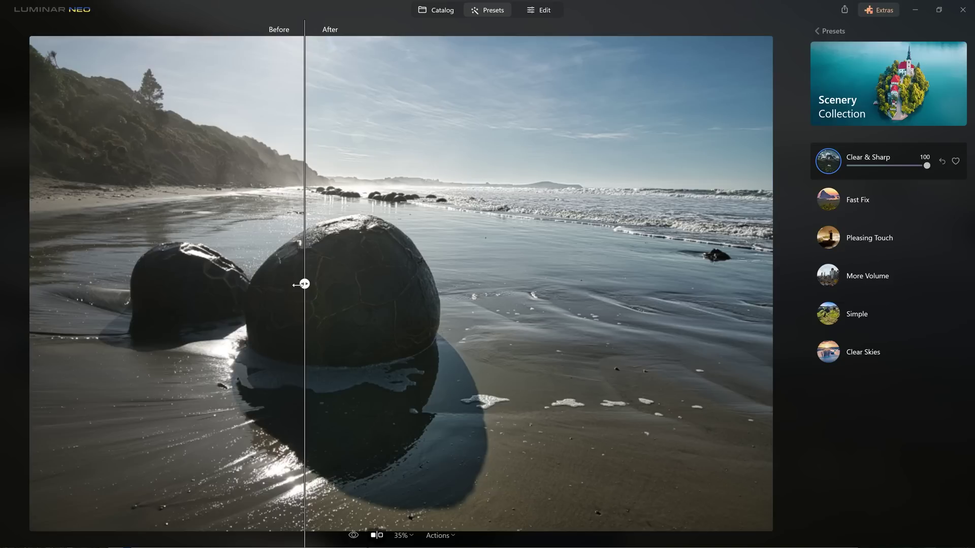
drag(303, 283, 355, 283)
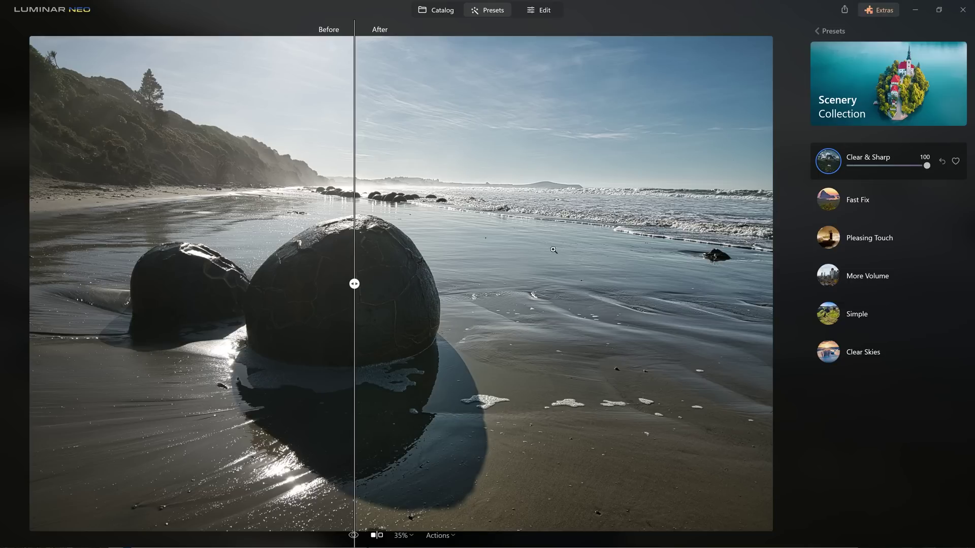
drag(927, 167, 895, 168)
click(883, 166)
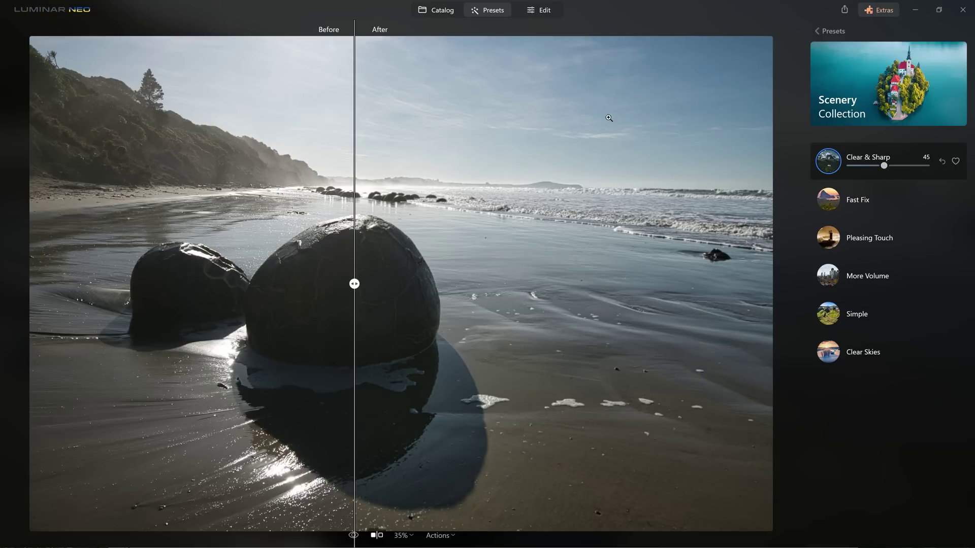
drag(355, 252, 452, 274)
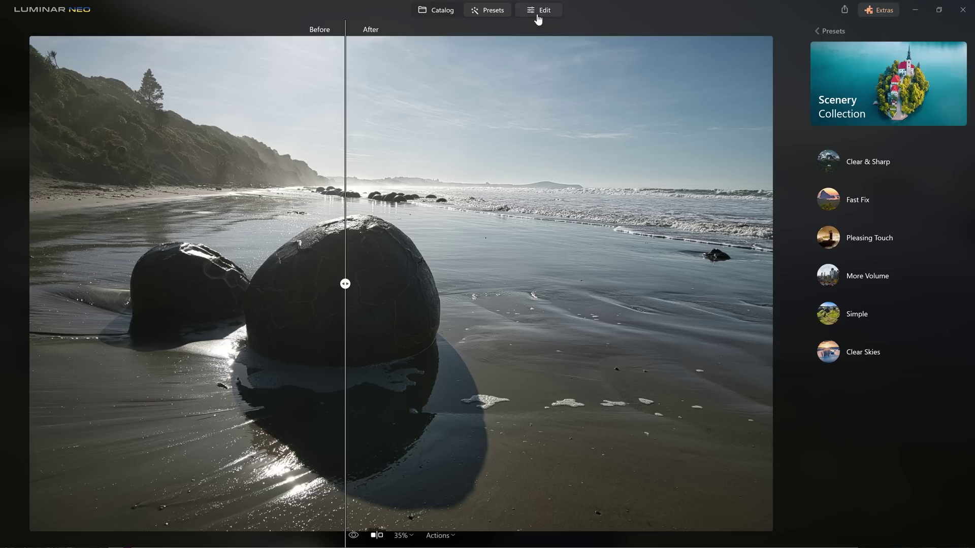
Switch to the Edit tab to work on the boulders photo with editing tools.
click(533, 14)
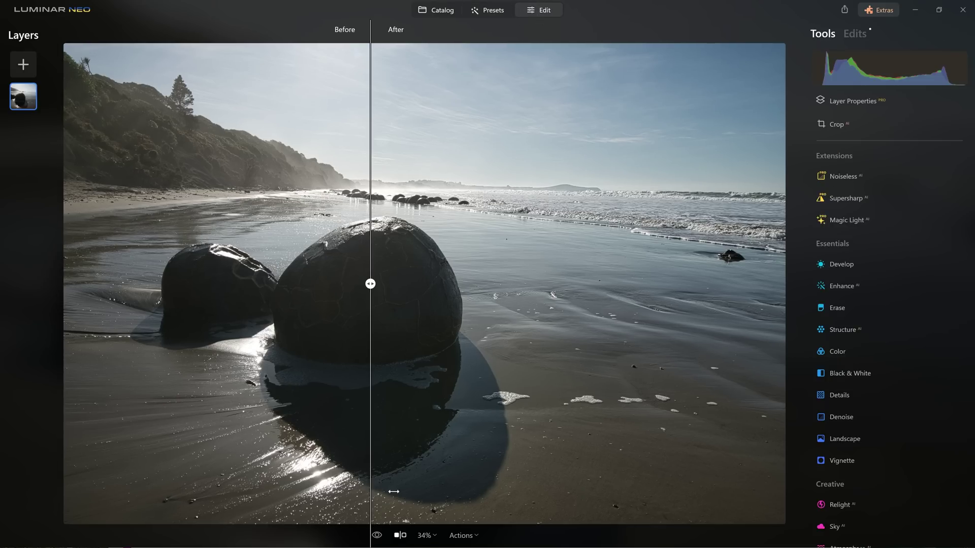
Turn off Before/After and raise Enhance AI's Accent to 97.
click(401, 535)
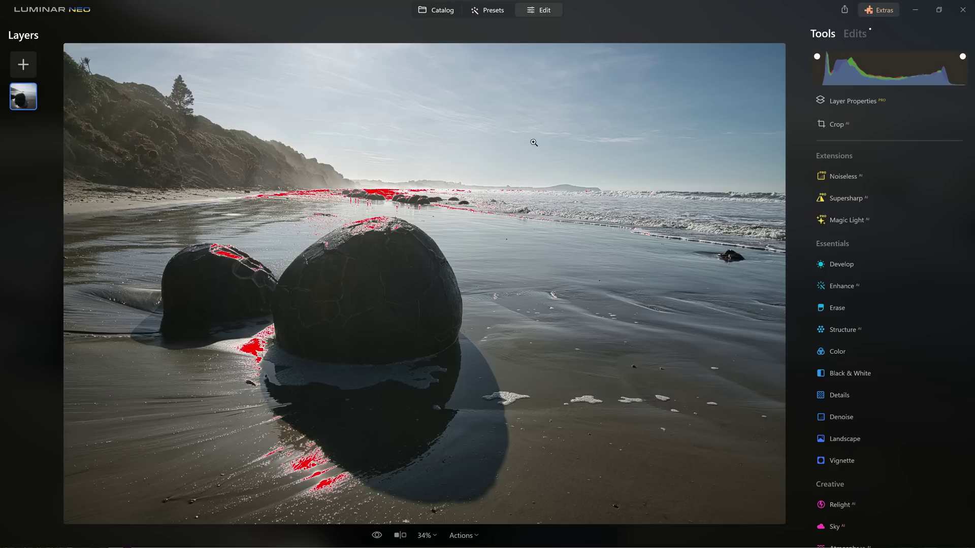
click(844, 284)
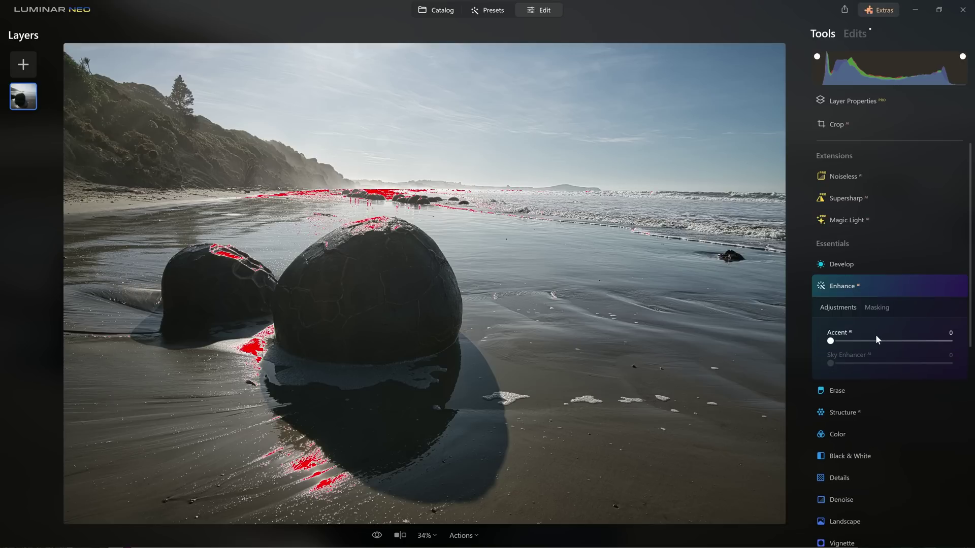
drag(876, 336, 945, 340)
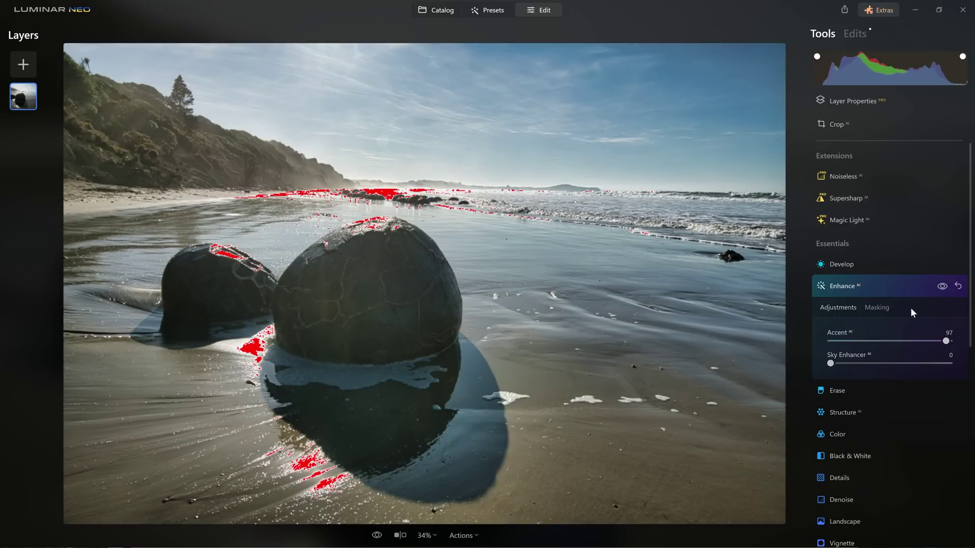
click(893, 288)
Push Develop's Blacks down to check for shadow clipping.
click(872, 269)
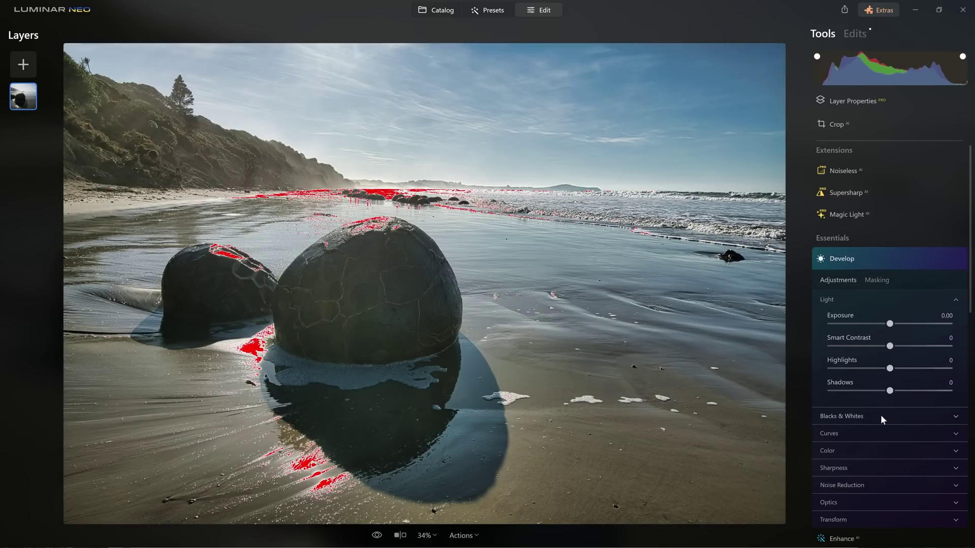
click(881, 415)
drag(881, 463, 833, 463)
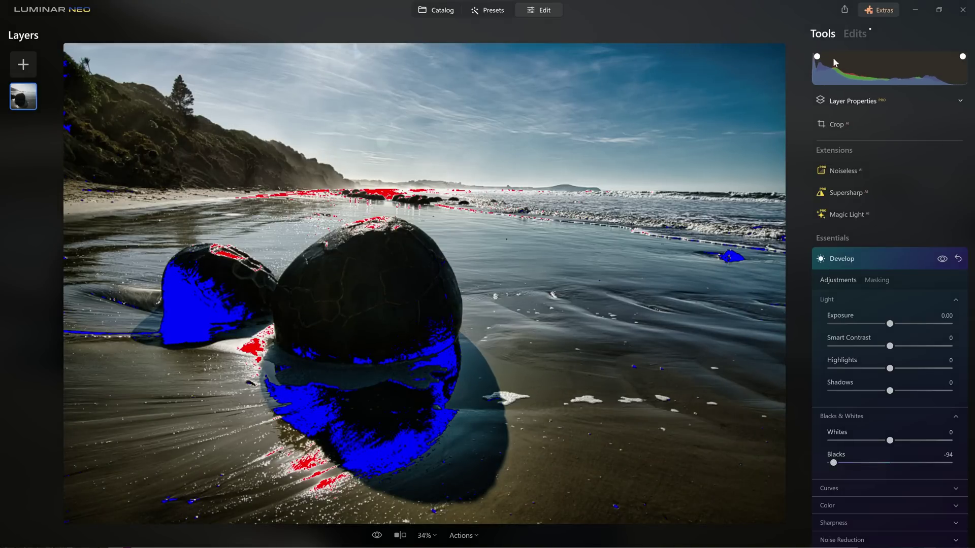
Lower Accent to 74, set Smart Contrast to 30 and hide the clipping warnings.
click(853, 35)
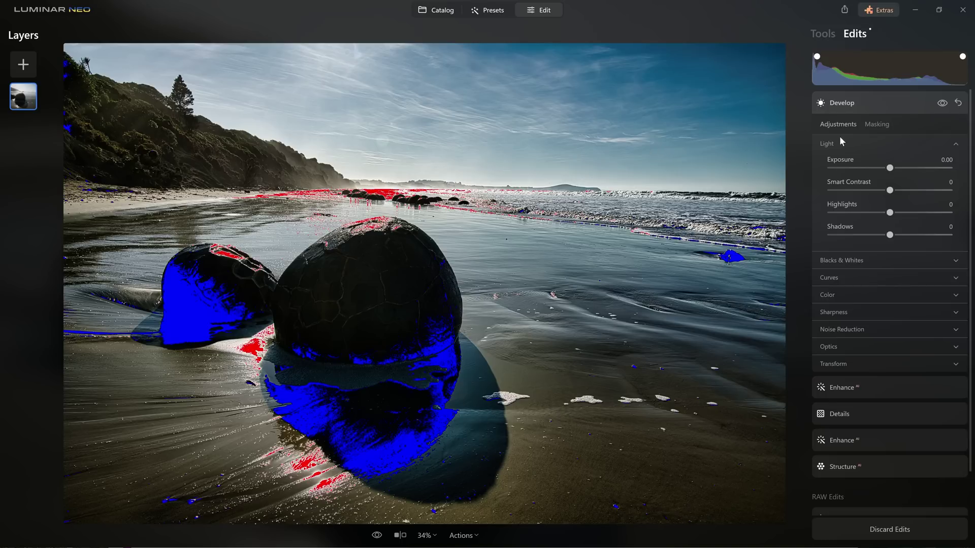
click(878, 389)
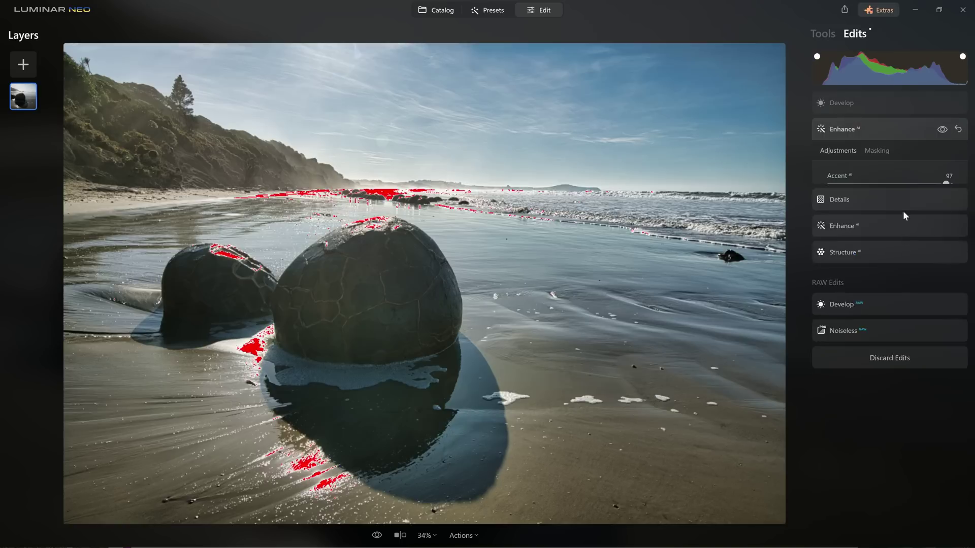
drag(947, 183, 916, 170)
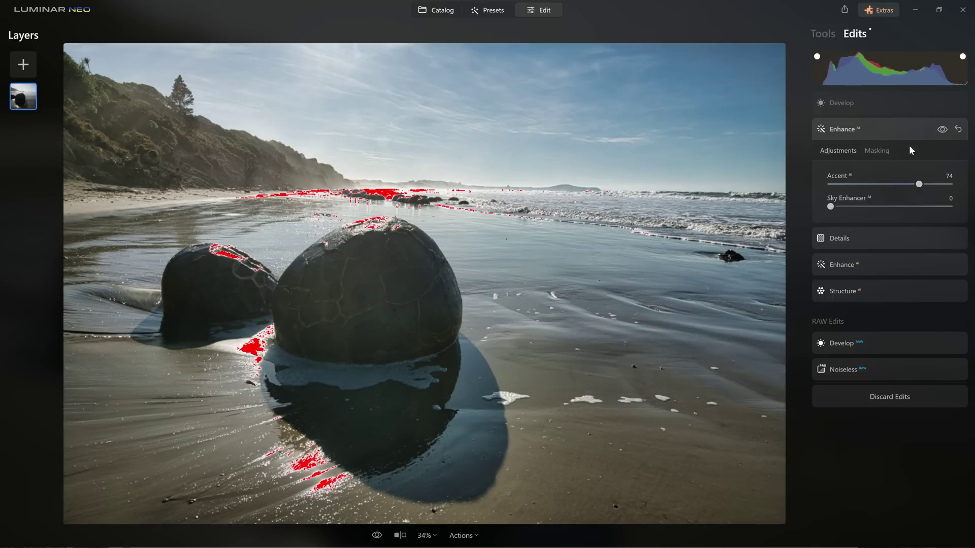
click(880, 107)
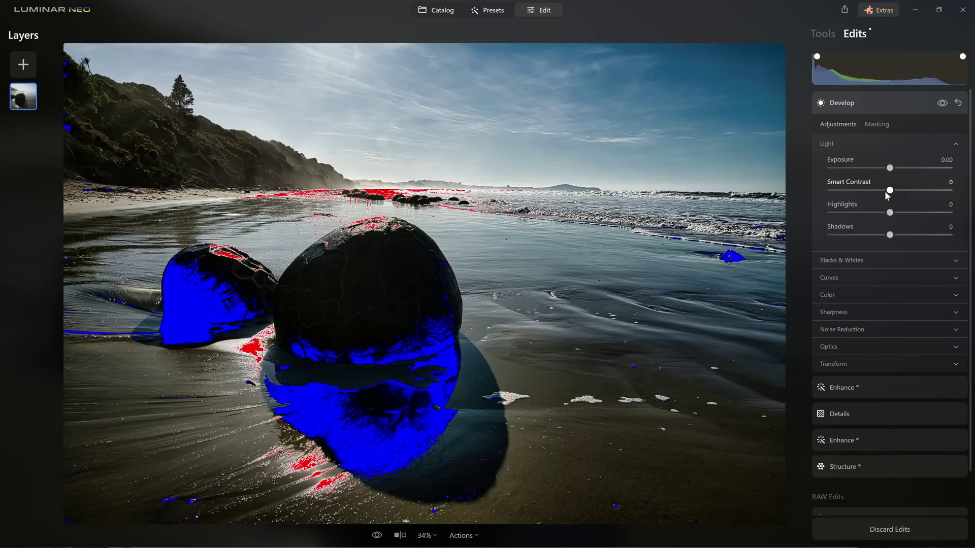
drag(889, 189, 908, 190)
key(j)
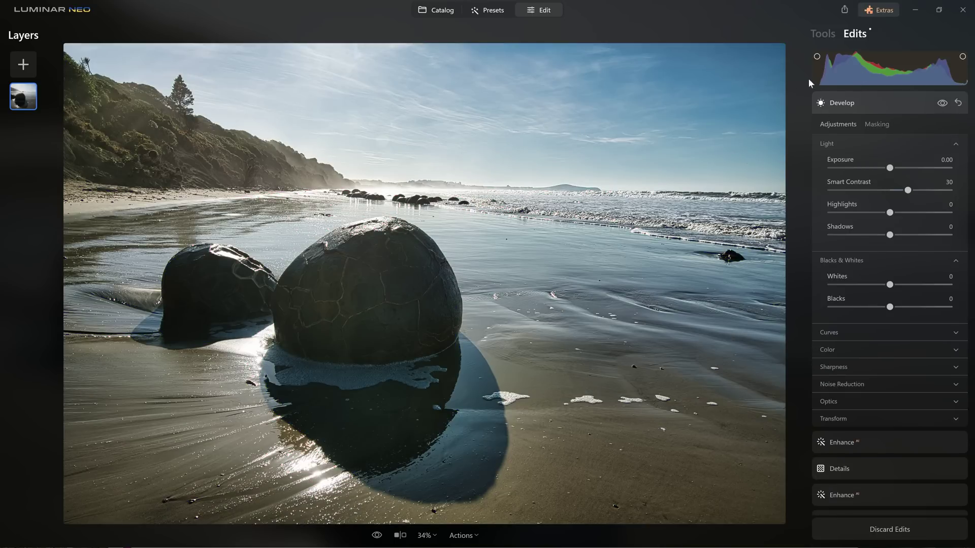
Toggle the histogram off and then back on from the View menu.
click(74, 11)
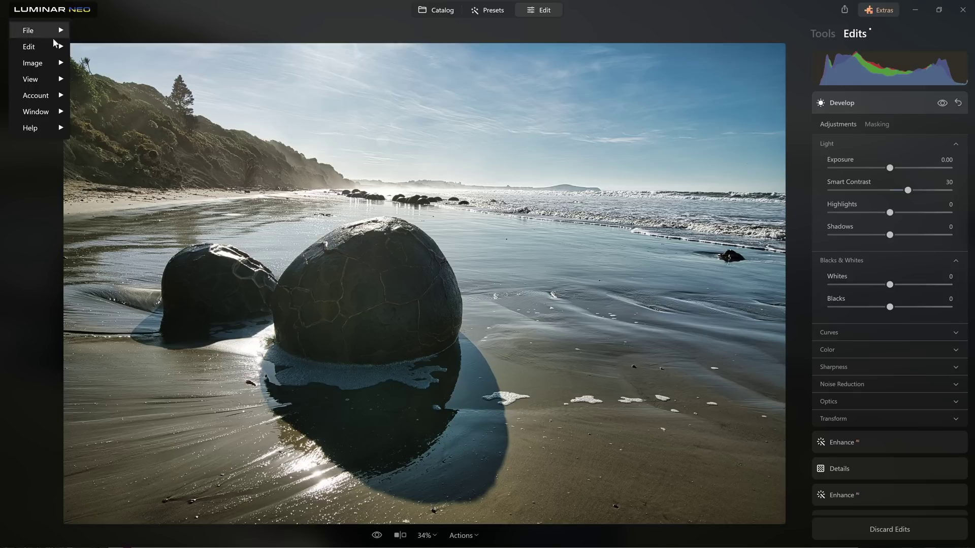
mouse_move(43, 79)
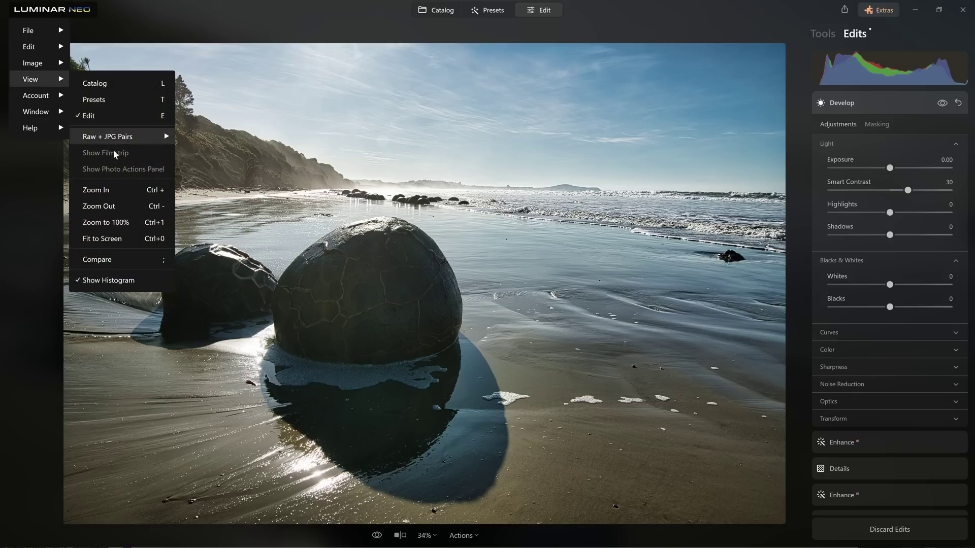
click(86, 282)
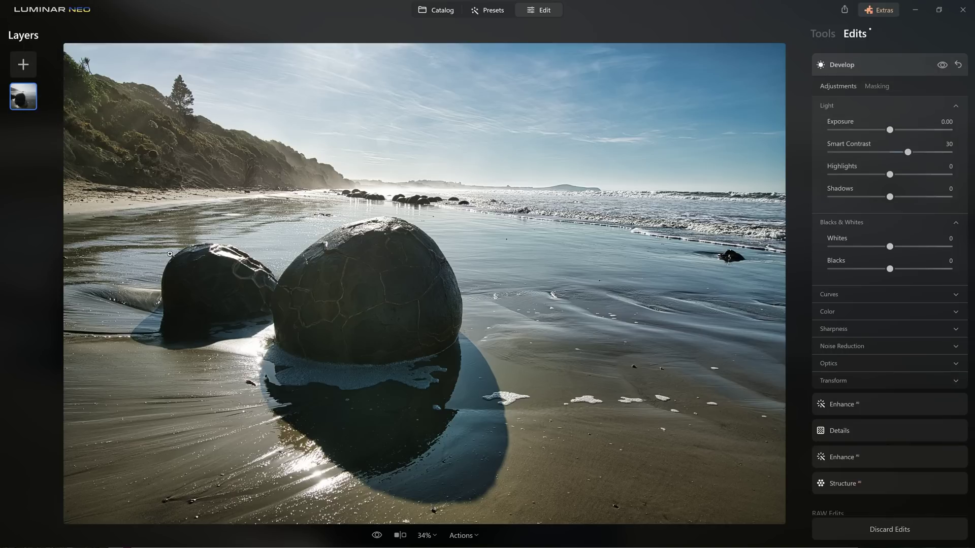
click(46, 13)
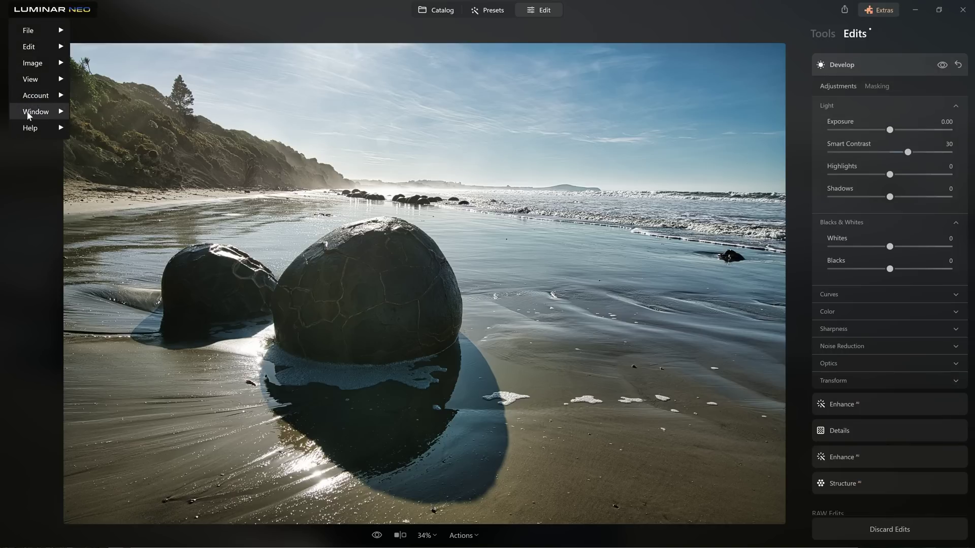
click(284, 207)
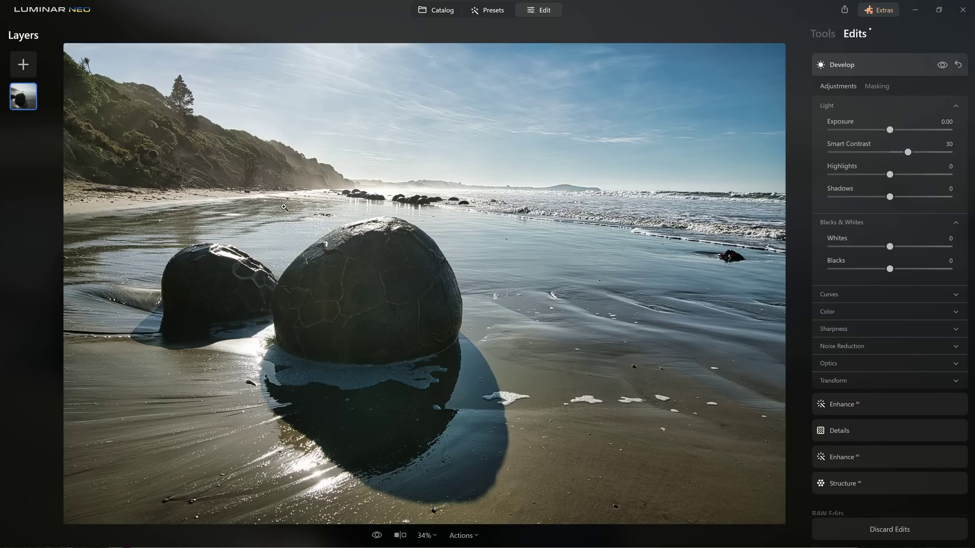
click(71, 11)
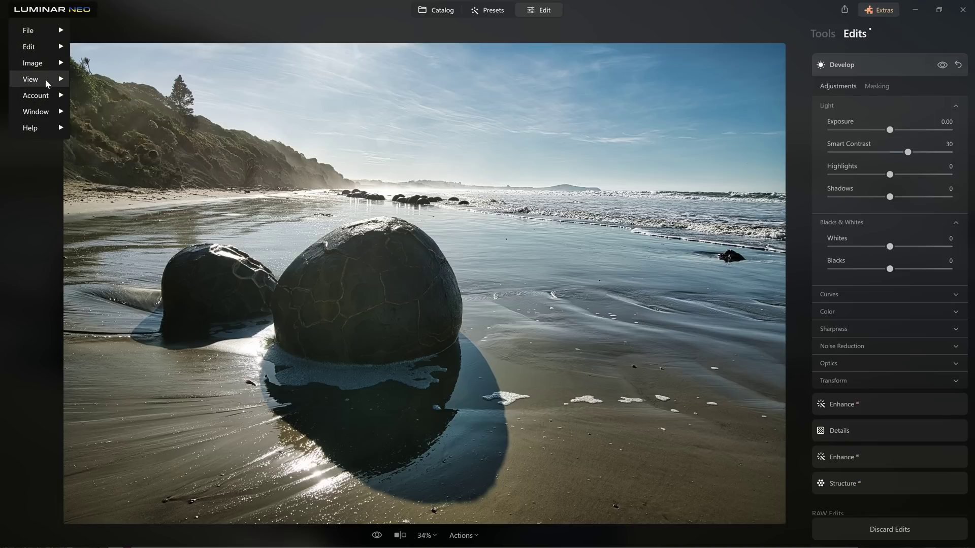
mouse_move(47, 82)
click(138, 280)
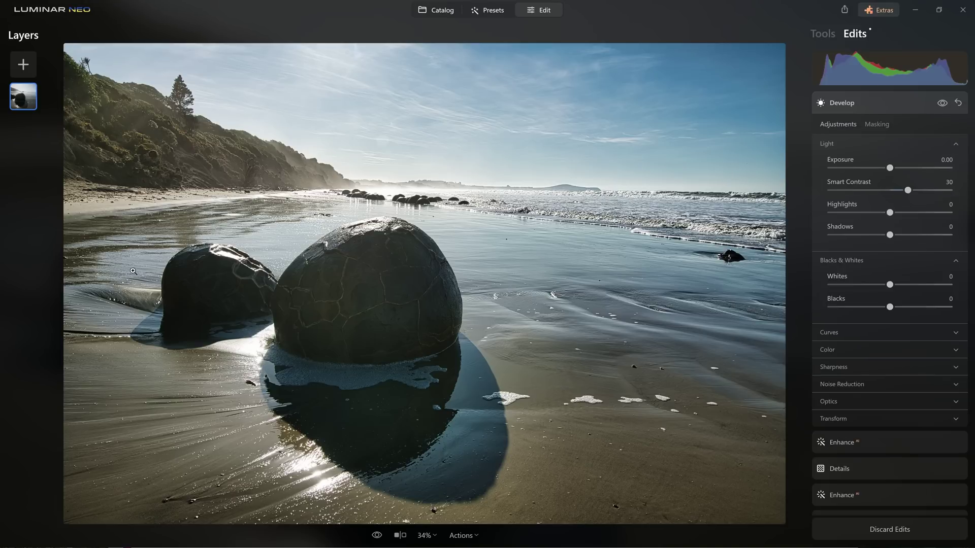
Browse the full Tools list, then return to the applied Edits list.
mouse_move(860, 65)
click(821, 35)
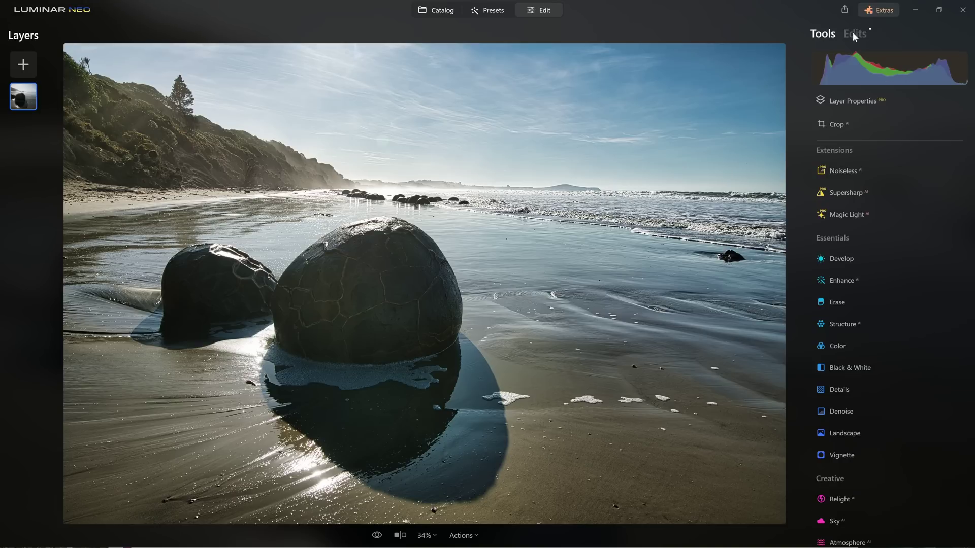
click(853, 33)
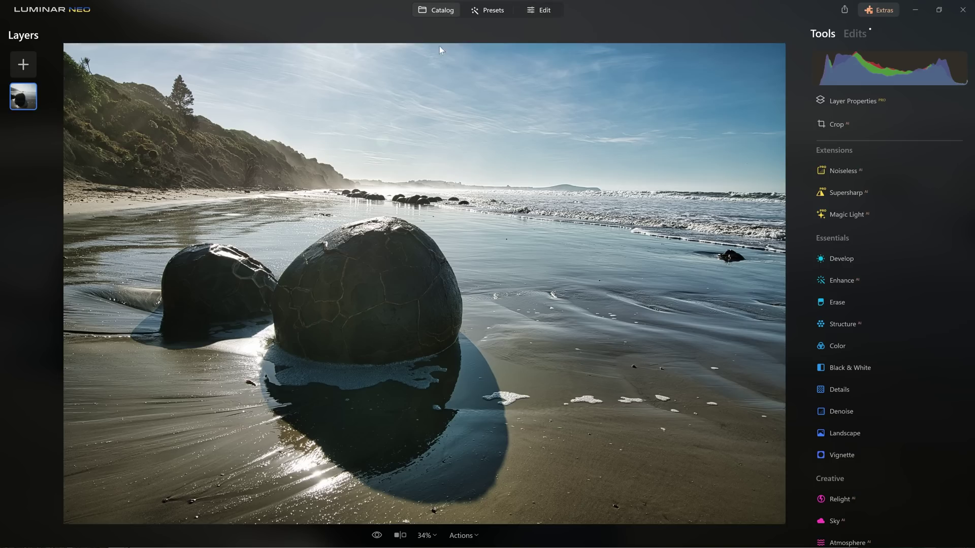
Return to the Catalog grid of May 2020 raw photos from Landscapes Update 1.8.
click(437, 10)
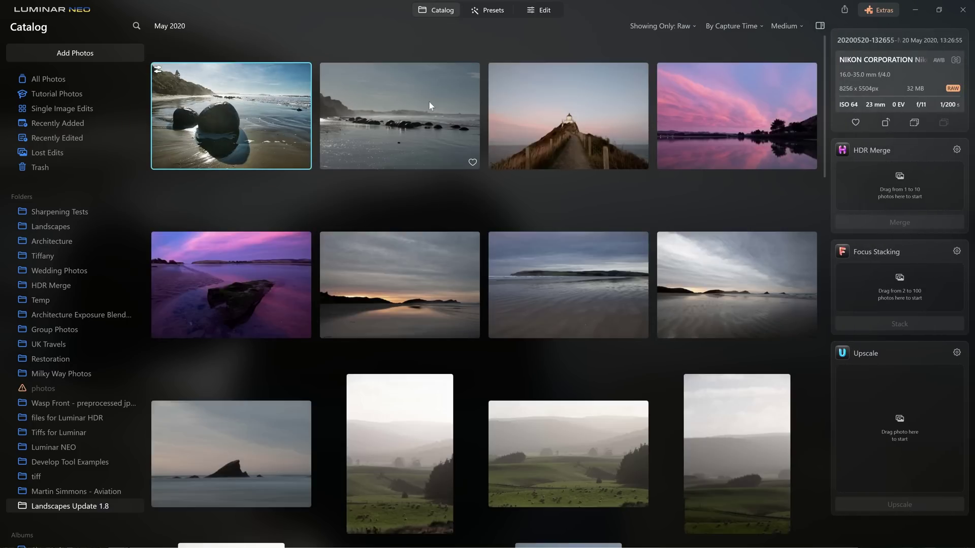
Open NUGGET POINT SYMMETRY.DNG, the lighthouse photo, in the editor with Develop adjustments expanded.
click(688, 24)
click(676, 18)
double_click(586, 90)
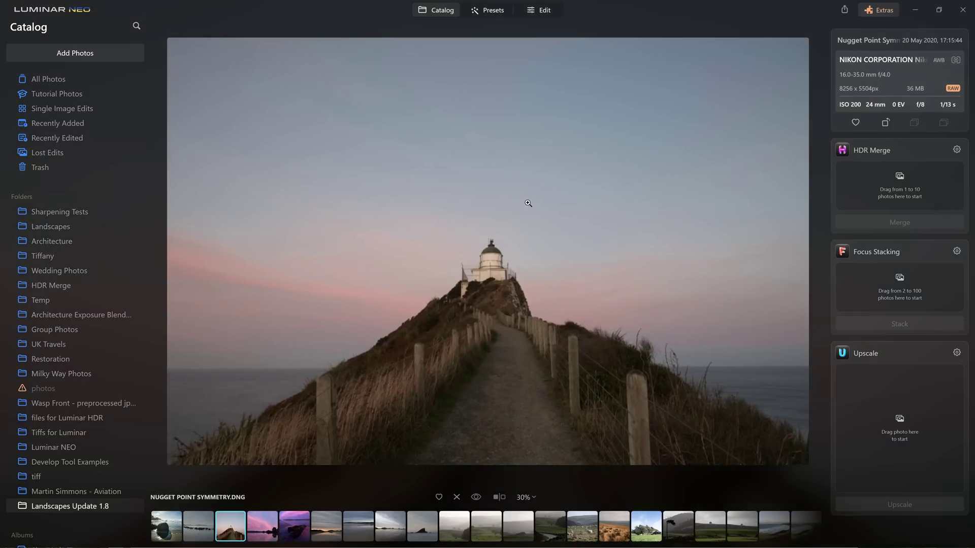
click(544, 21)
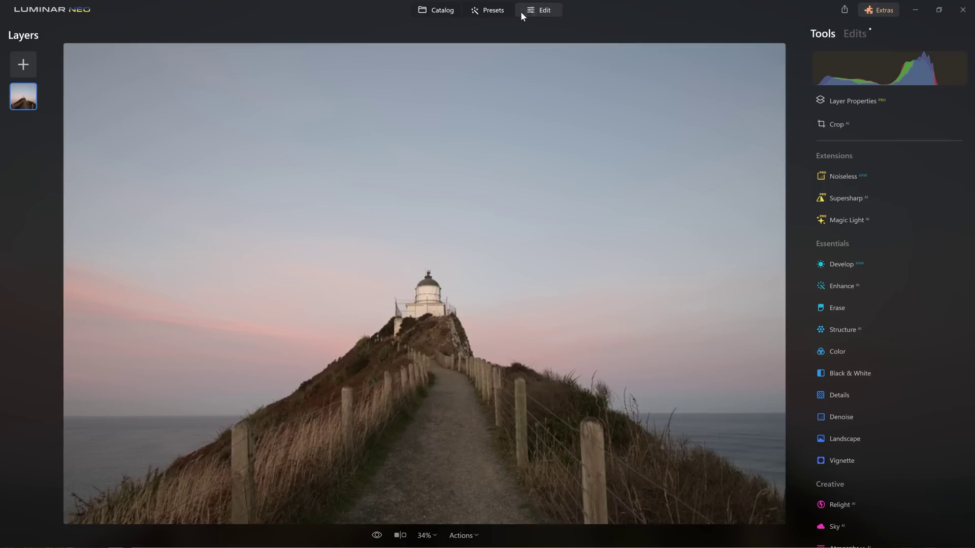
click(843, 266)
Replace Luminar Default with the Nikon Camera Standard profile and check it in before/after split view.
scroll(892, 237, down, 4)
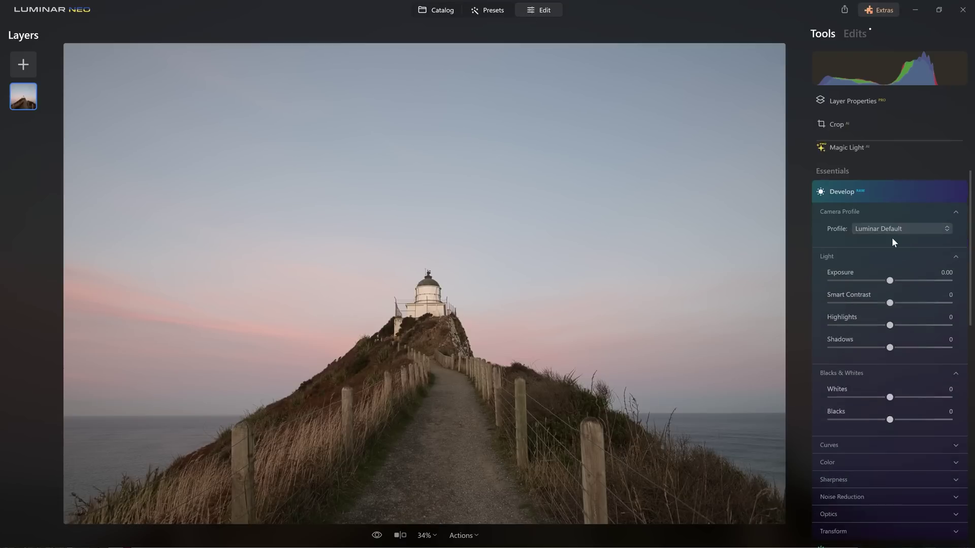
scroll(928, 235, up, 3)
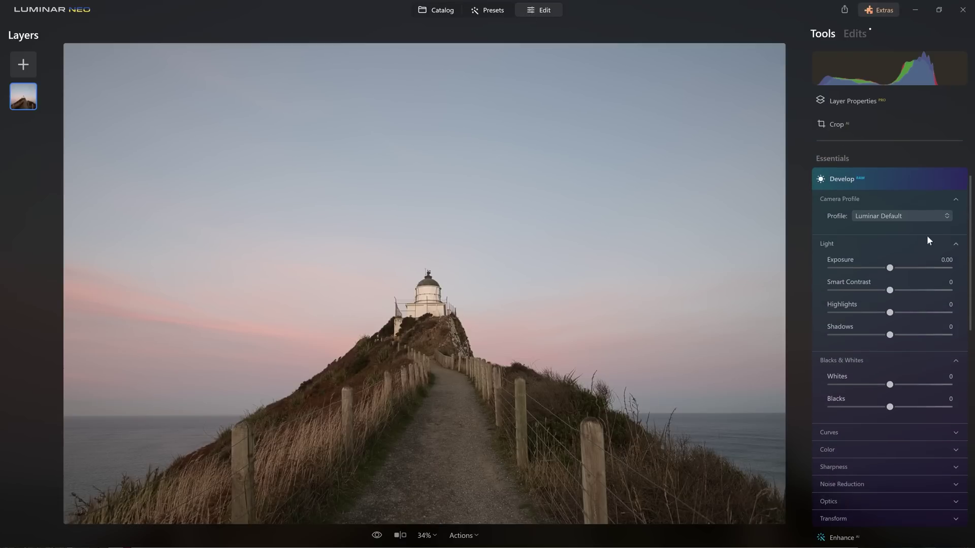
click(869, 219)
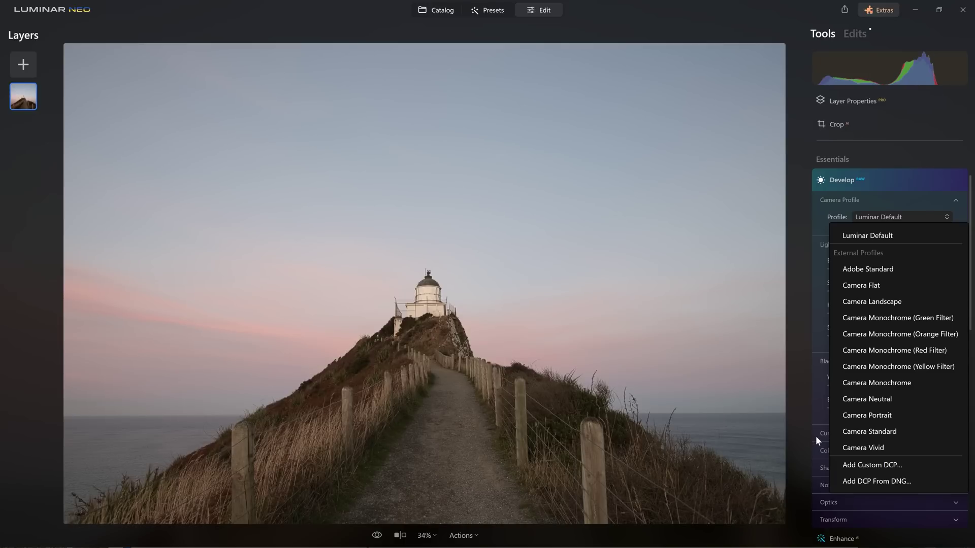
click(850, 432)
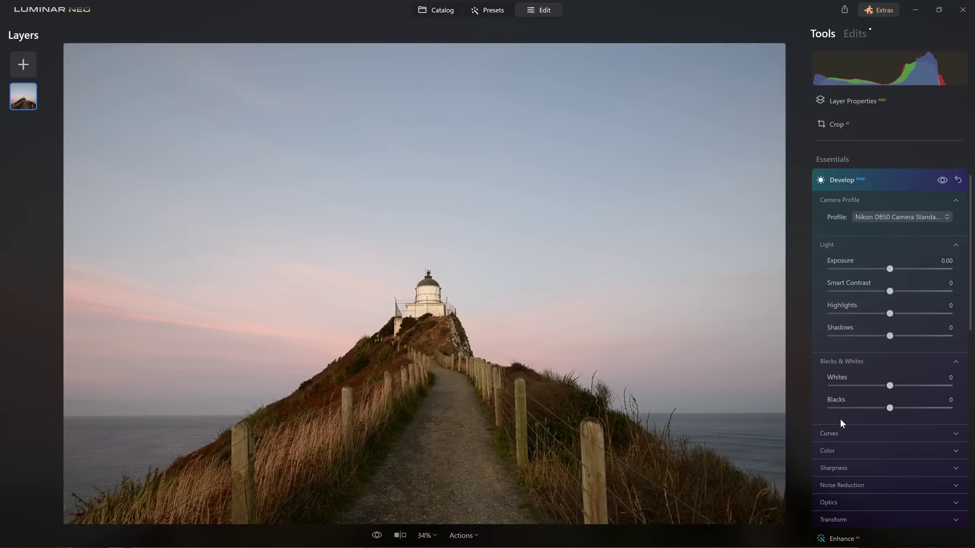
click(400, 536)
drag(371, 284, 451, 283)
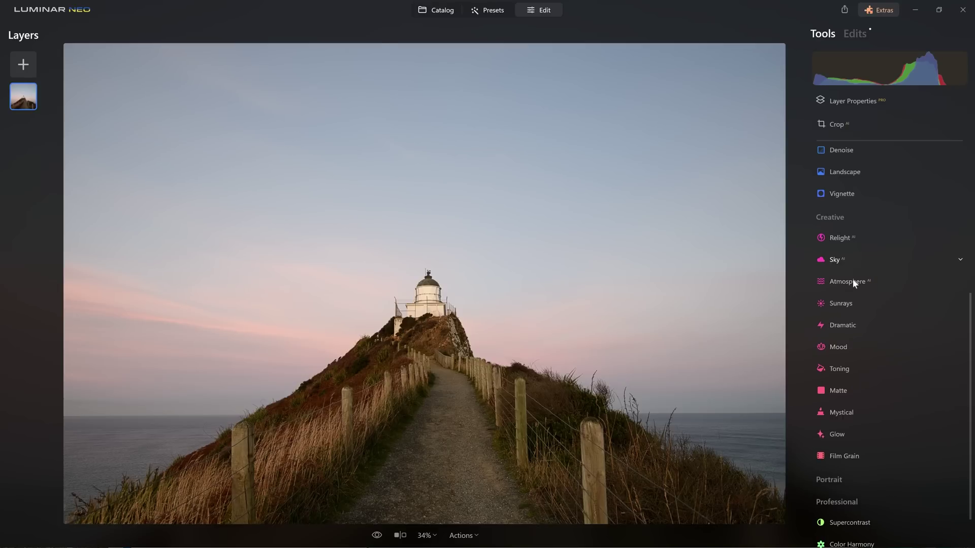
In the Mood tool, apply the Cinematic Toning > San Diego LUT.
scroll(901, 288, down, 2)
click(857, 298)
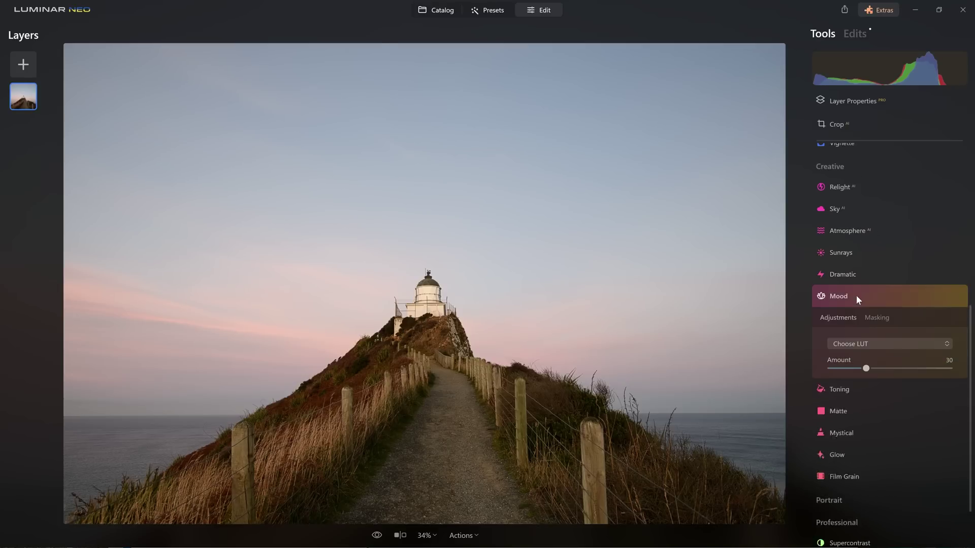
scroll(855, 269, down, 2)
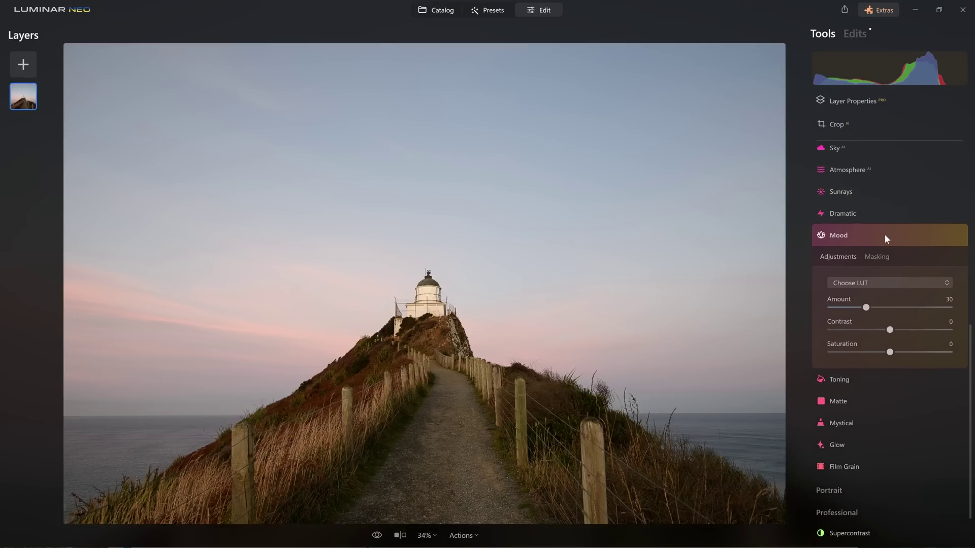
click(850, 283)
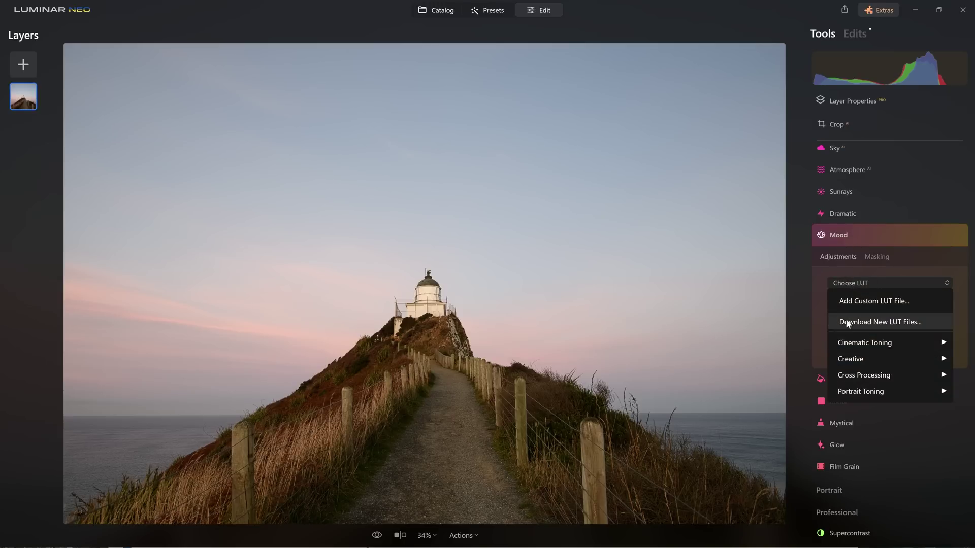
mouse_move(856, 344)
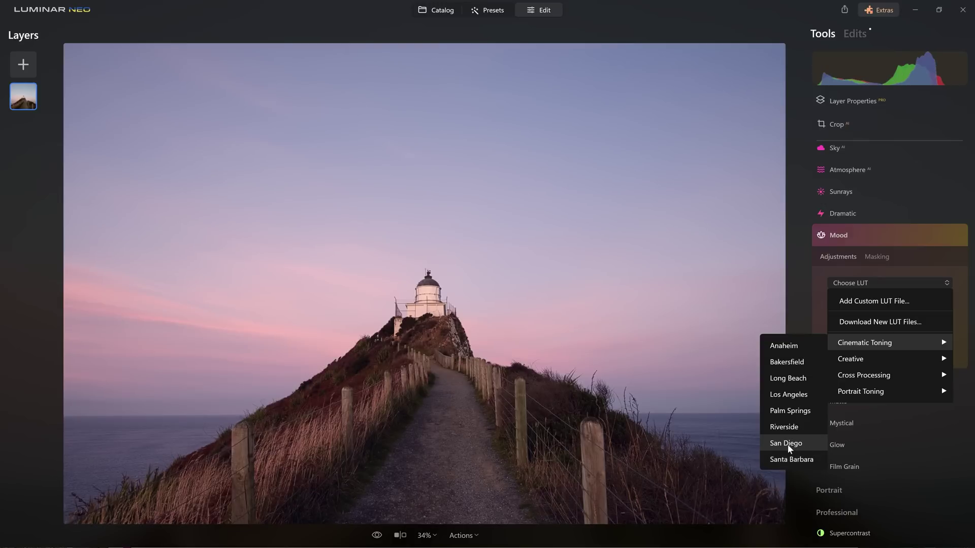
click(786, 443)
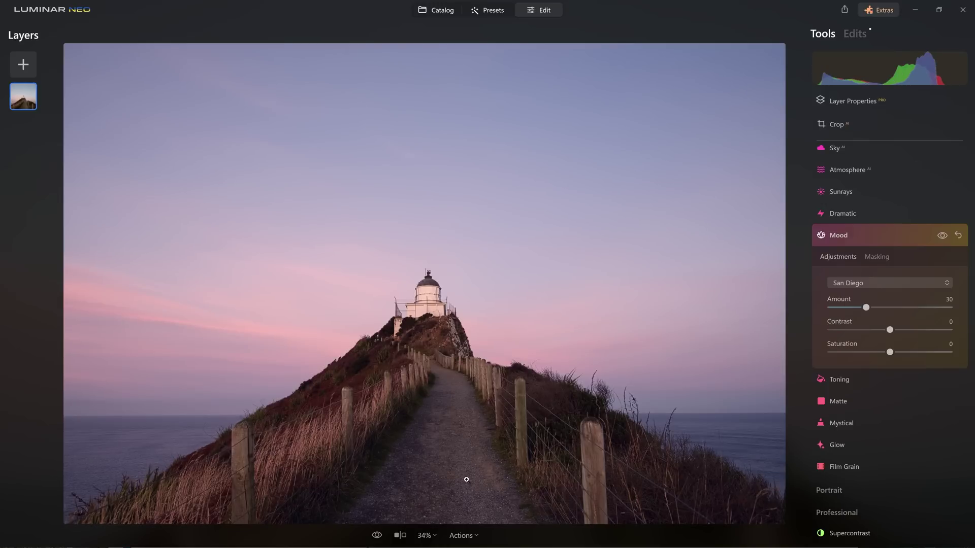
Compare the San Diego look with the original using the before/after divider, then reopen the LUT list.
click(404, 536)
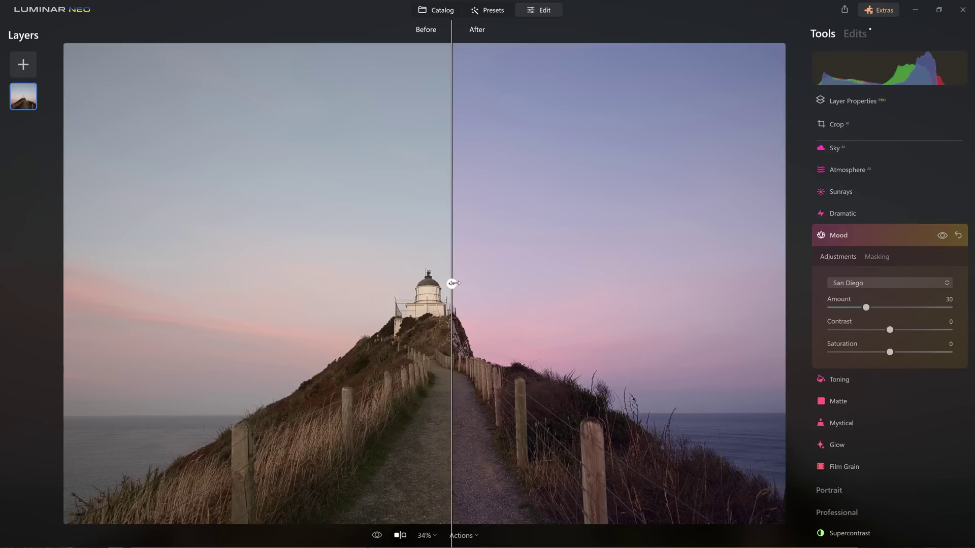
drag(453, 284, 412, 285)
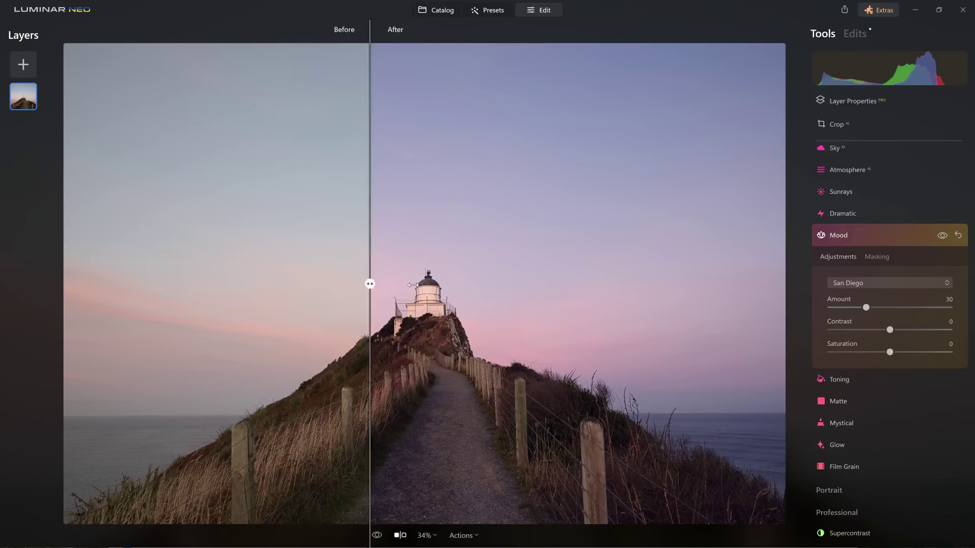
click(909, 285)
mouse_move(889, 359)
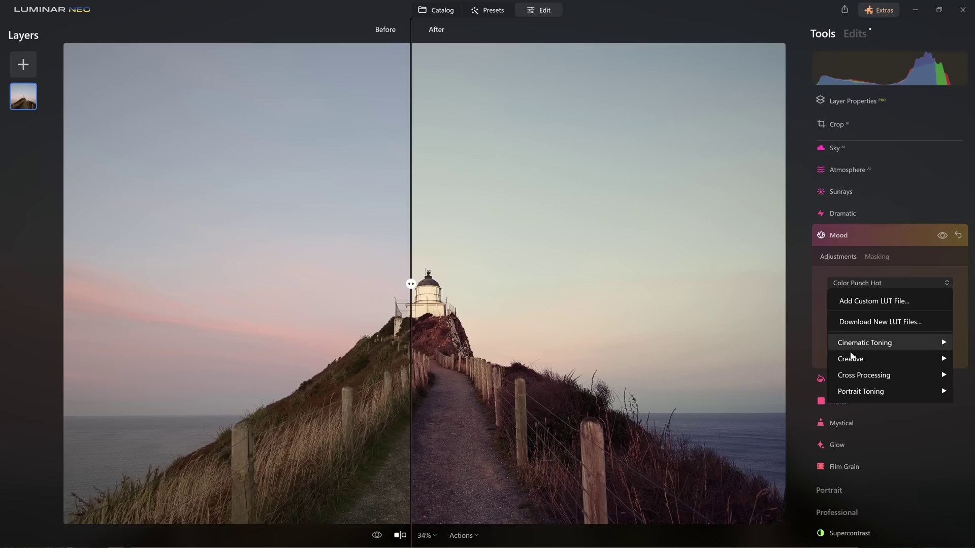
Switch the Mood LUT to a Cross Processing city LUT and widen the edited side of the comparison.
mouse_move(858, 378)
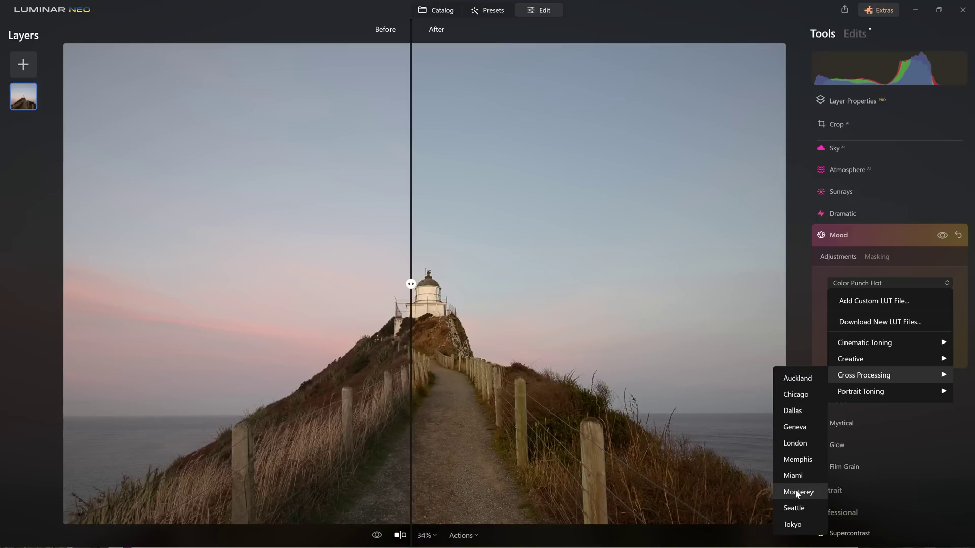
click(792, 475)
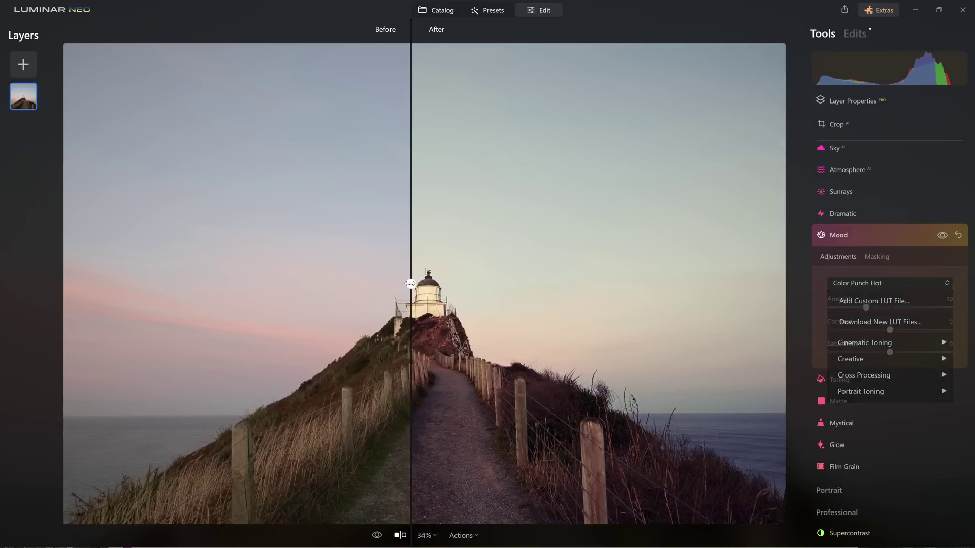
drag(411, 284, 201, 259)
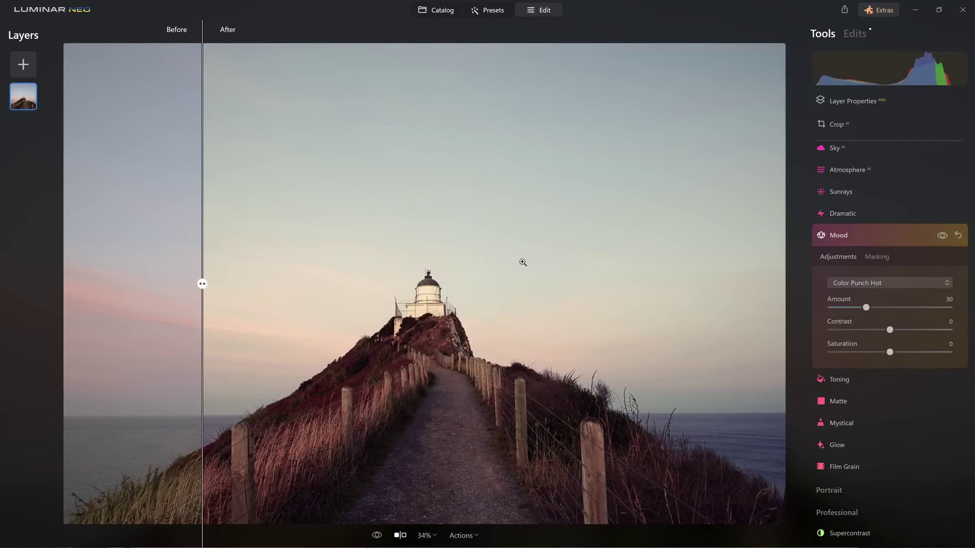